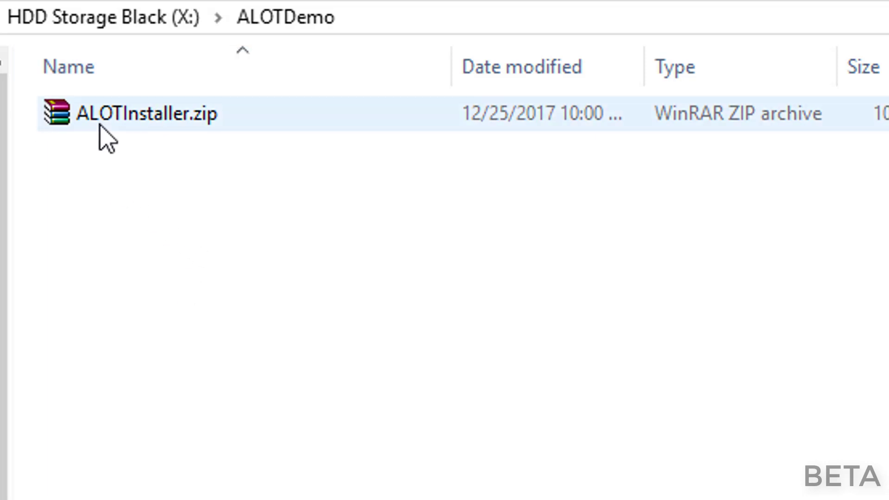
# - Extract ALOTInstaller.zip directly into the ALOTDemo folder
pyautogui.click(153, 119)
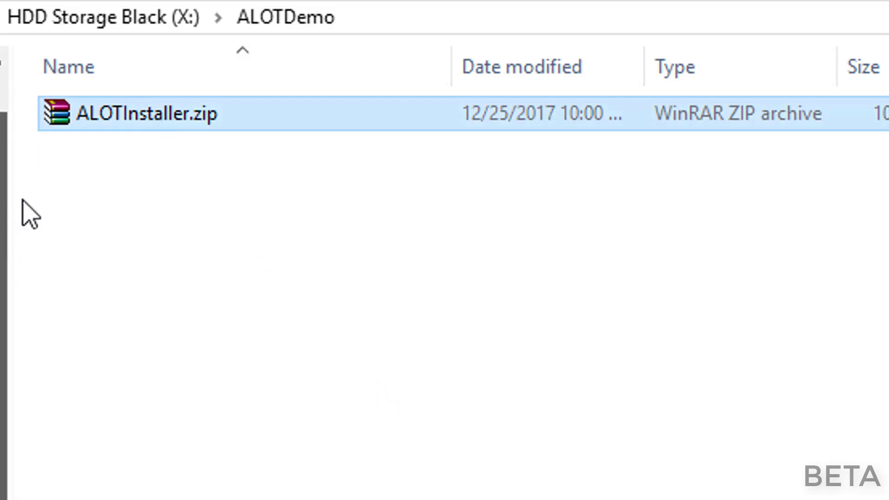
pyautogui.click(397, 233)
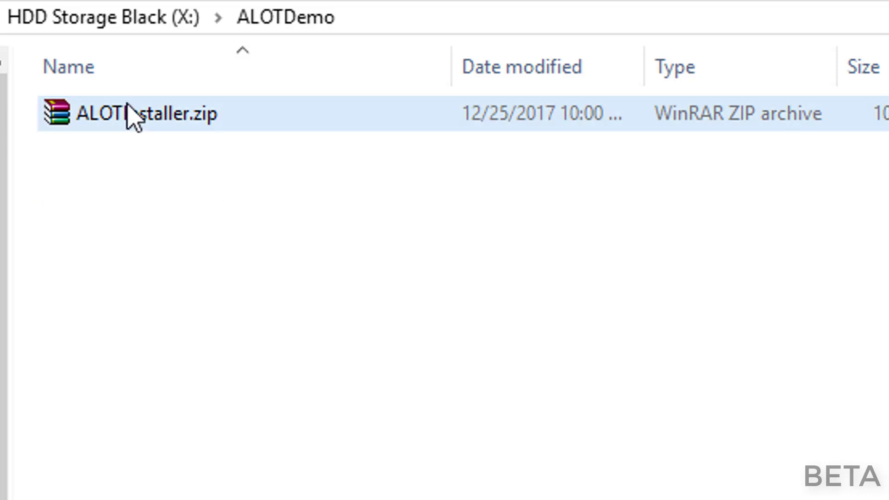
pyautogui.rightClick(131, 116)
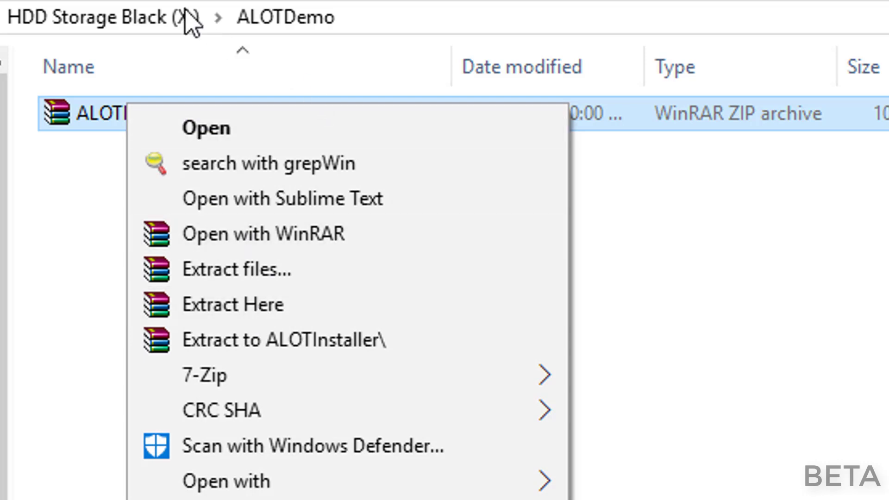
pyautogui.click(266, 310)
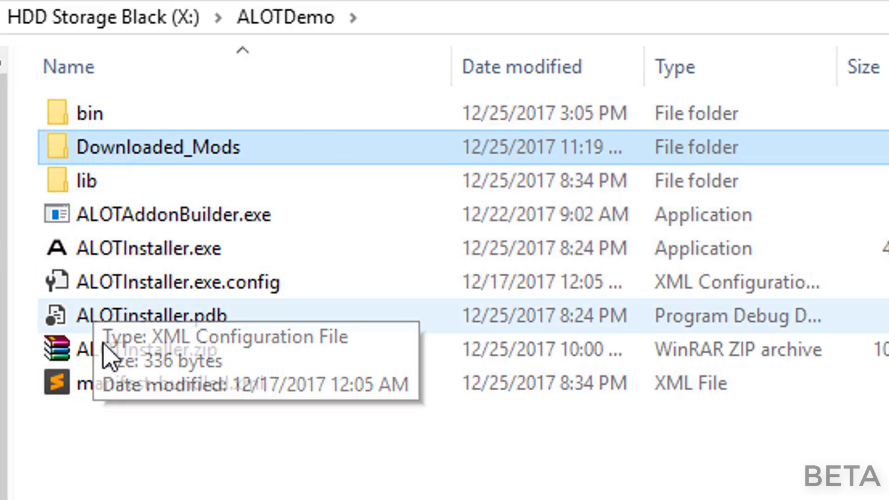
# - Launch ALOTInstaller.exe from the ALOTDemo folder and reposition the installer window
pyautogui.click(155, 250)
pyautogui.click(129, 214)
pyautogui.click(132, 246)
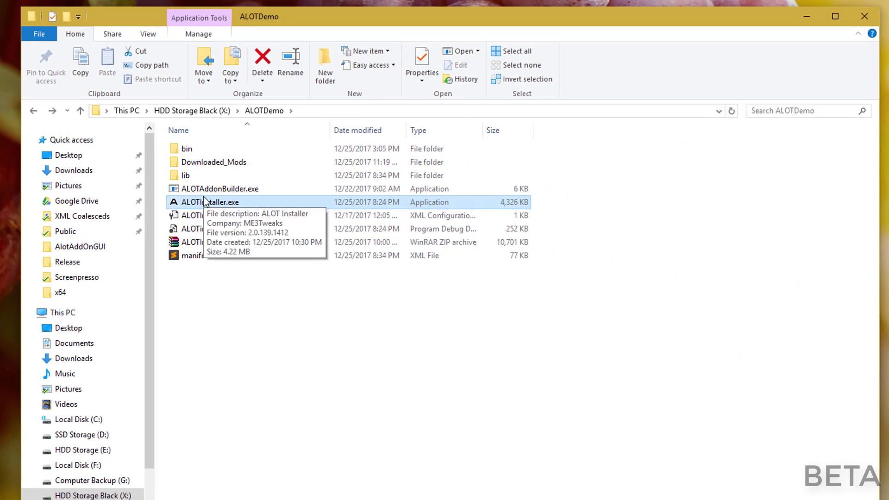
pyautogui.doubleClick(206, 200)
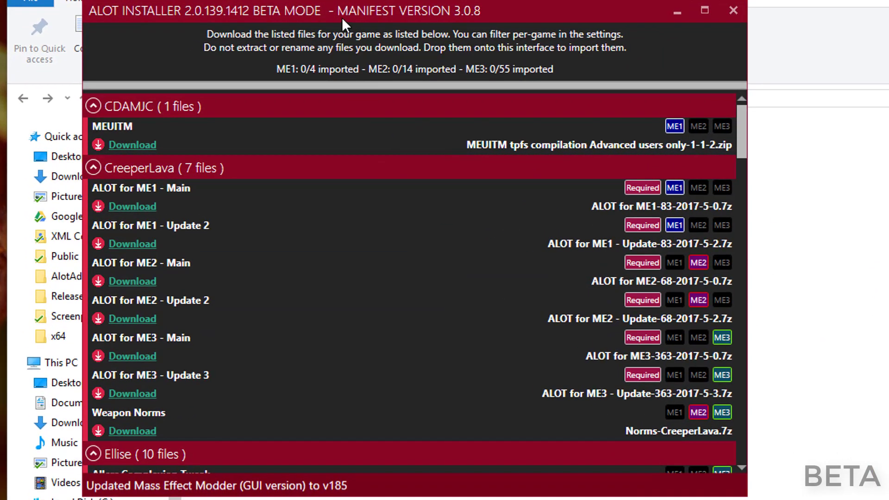
pyautogui.moveTo(327, 15); pyautogui.dragTo(321, 51)
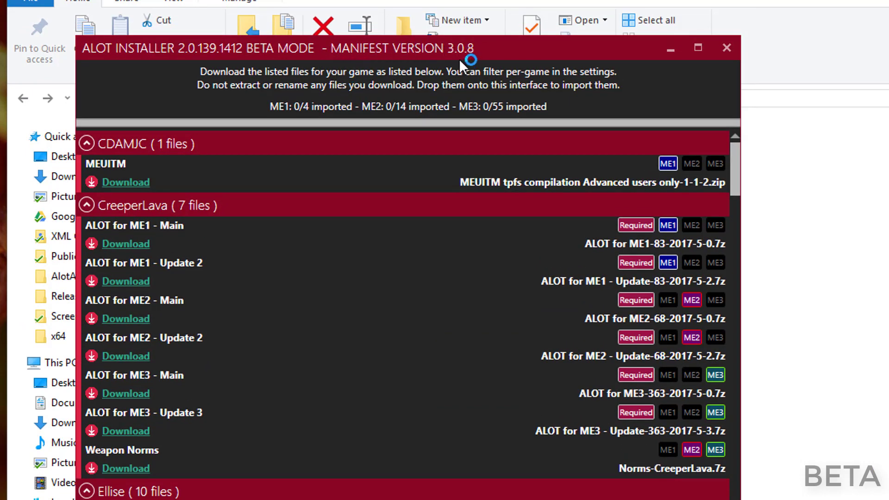
pyautogui.moveTo(390, 55); pyautogui.dragTo(306, 119)
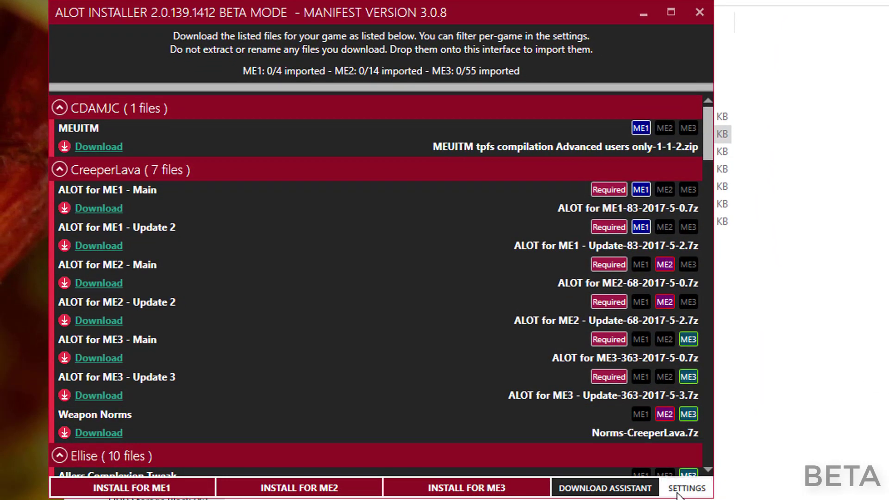
# - Filter the installer's file list to Mass Effect 2 only by hiding the Mass Effect and Mass Effect 3 files
pyautogui.click(677, 493)
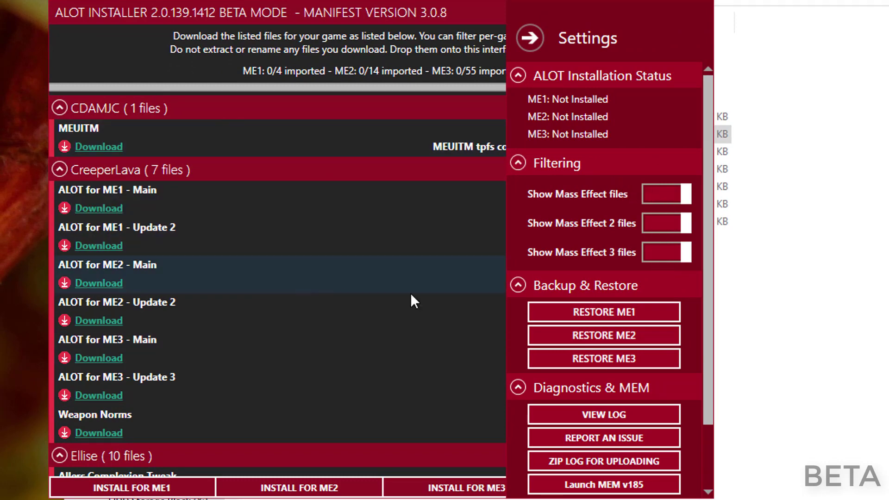
pyautogui.click(656, 195)
pyautogui.click(665, 256)
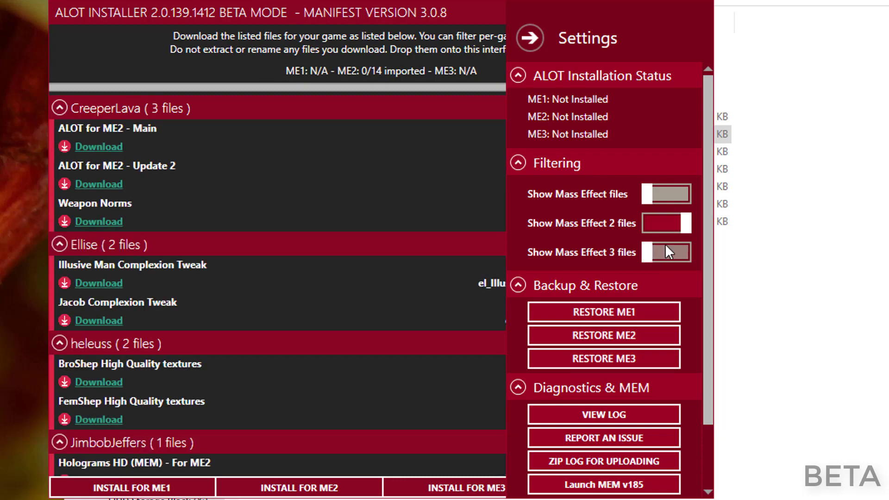
pyautogui.click(335, 61)
# - Examine the filtered Mass Effect 2 file list, including the author groups, required markers, game tags and file names
pyautogui.scroll(-5, 357, 312)
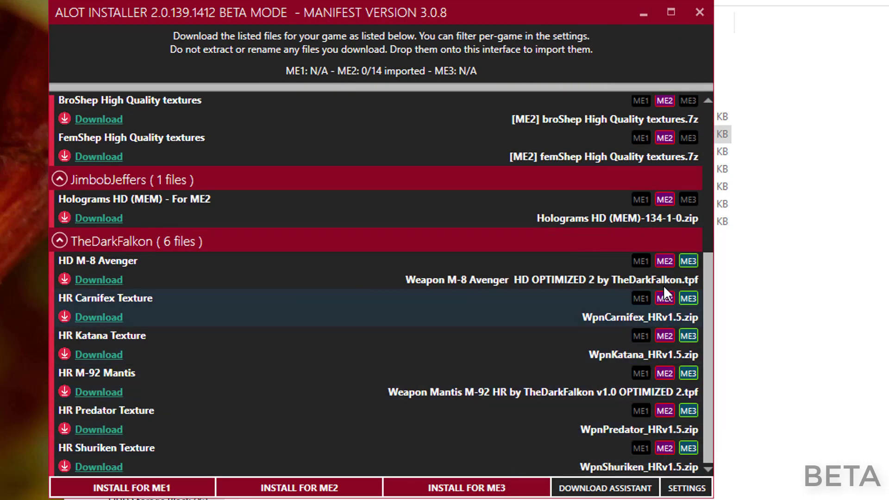
pyautogui.scroll(5, 654, 218)
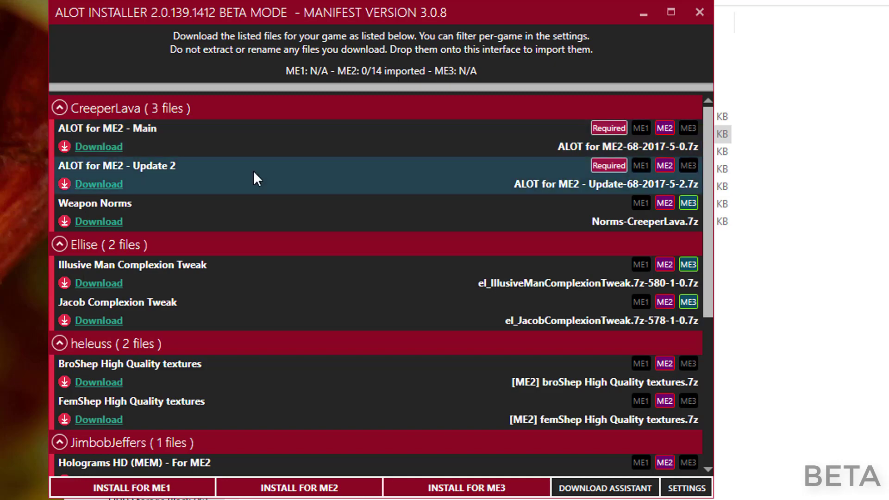
pyautogui.scroll(-5, 453, 304)
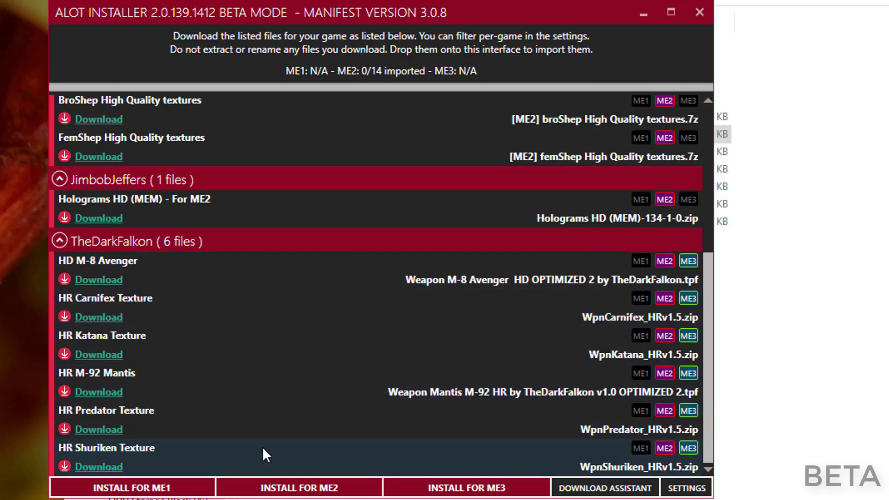
pyautogui.scroll(5, 254, 390)
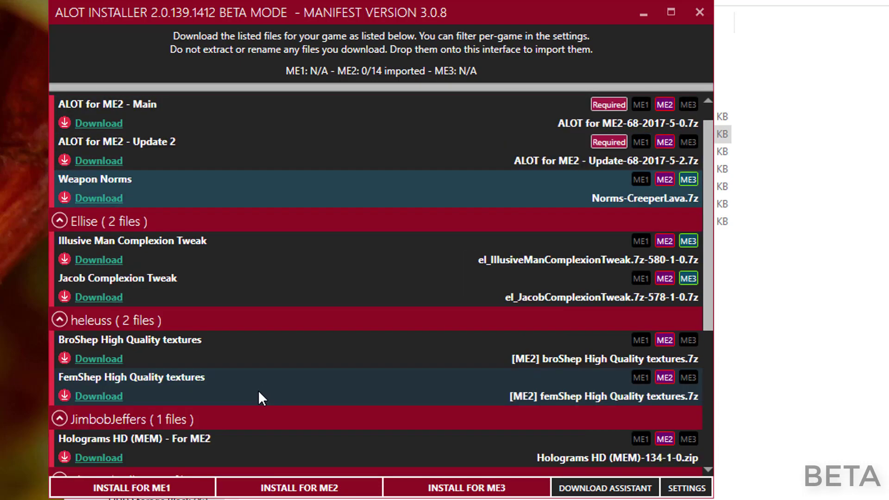
pyautogui.scroll(1, 258, 390)
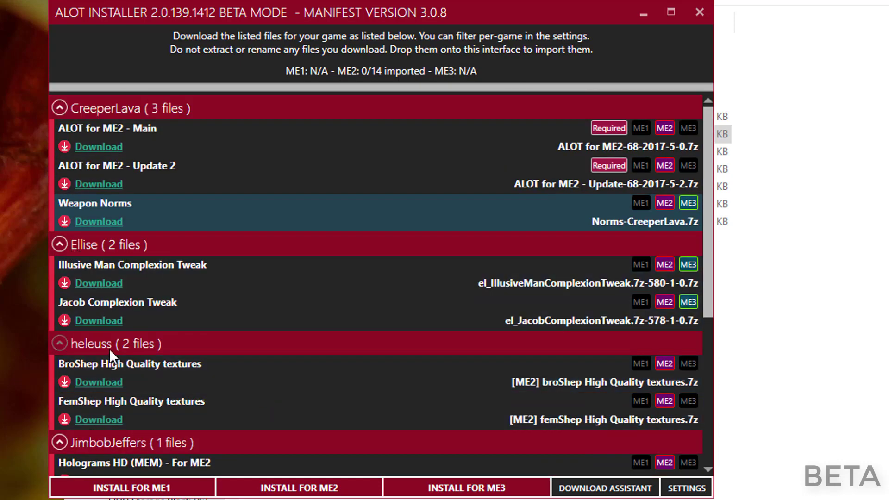
pyautogui.scroll(-3, 110, 348)
pyautogui.scroll(-5, 112, 360)
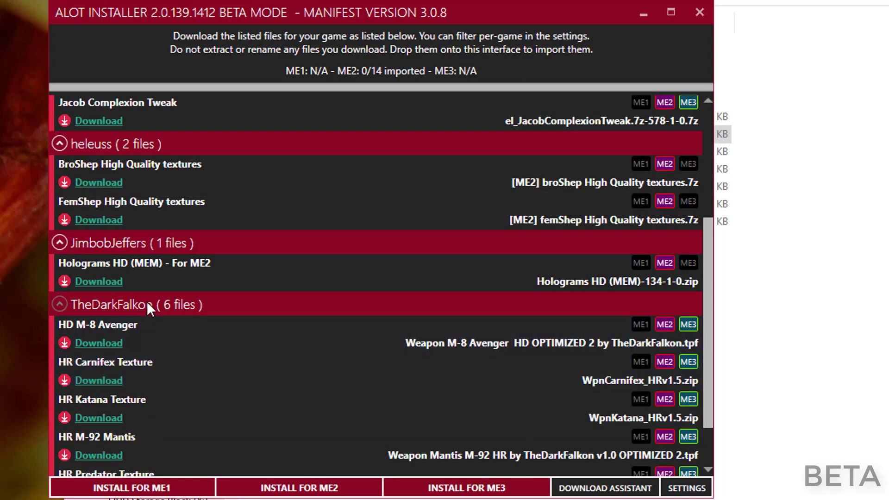
pyautogui.scroll(-3, 300, 291)
pyautogui.scroll(11, 268, 282)
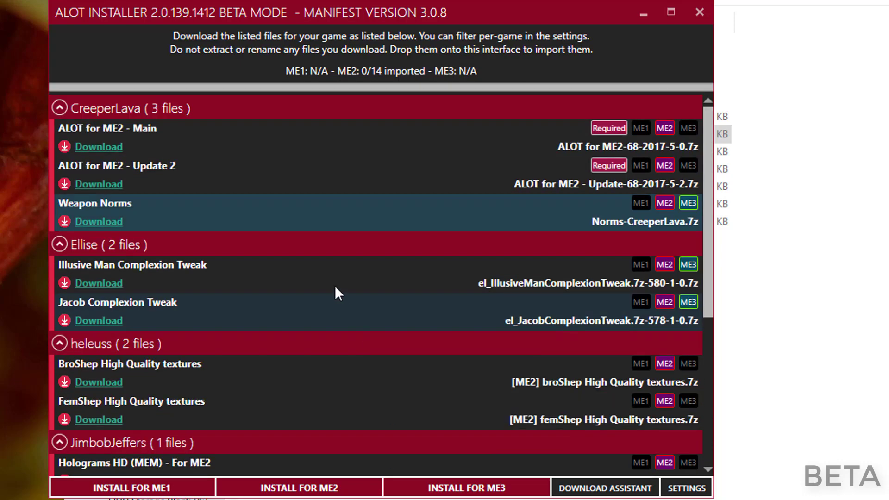
pyautogui.click(184, 185)
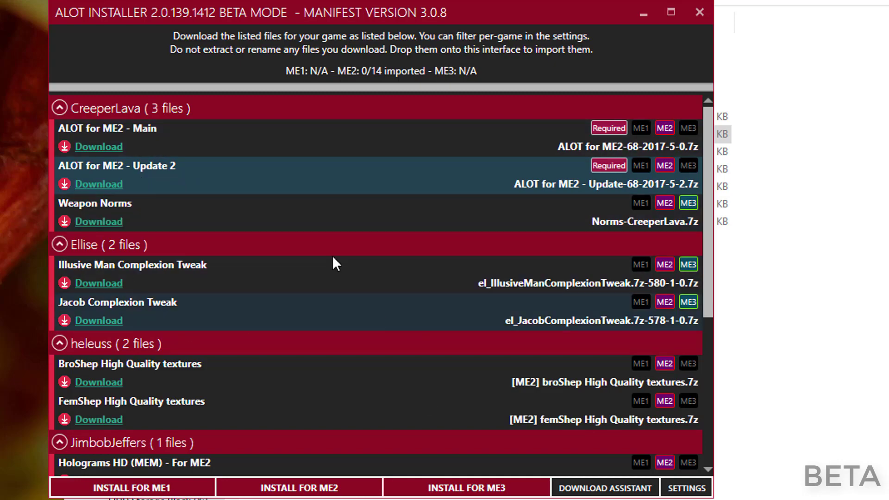
pyautogui.scroll(-3, 175, 274)
pyautogui.scroll(-1, 167, 287)
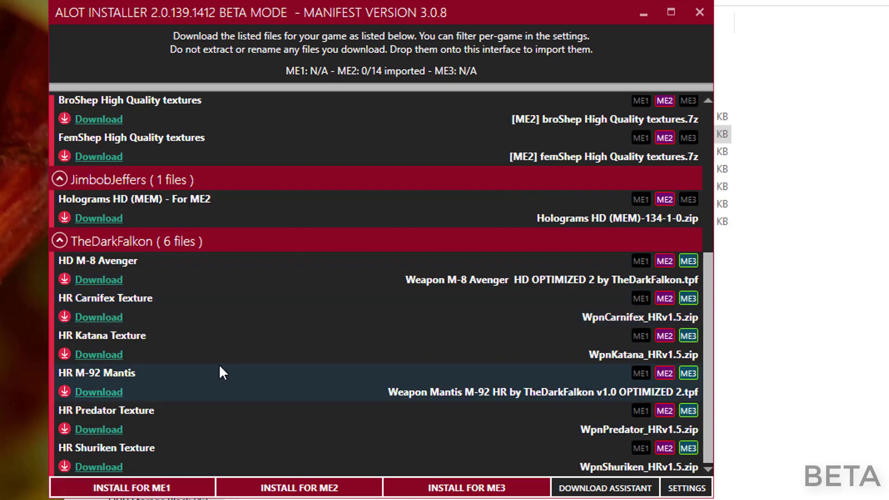
pyautogui.scroll(3, 222, 370)
pyautogui.scroll(1, 221, 370)
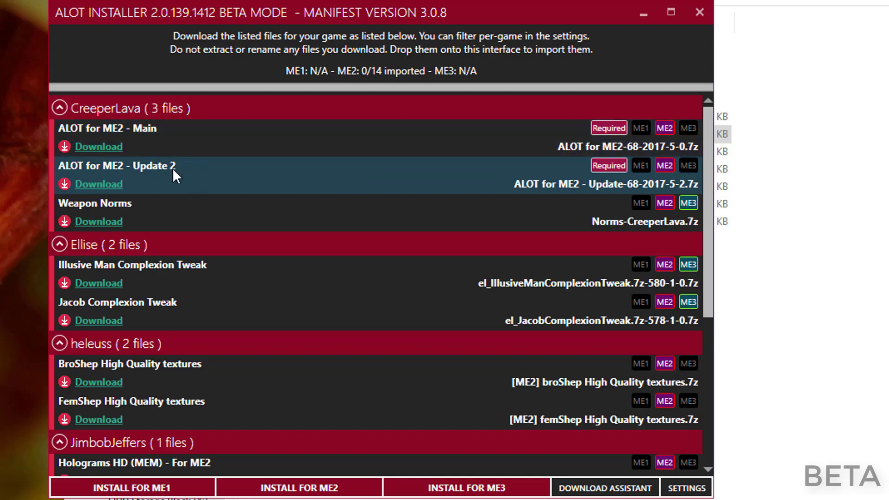
pyautogui.scroll(-1, 193, 169)
pyautogui.scroll(1, 266, 173)
# - Review the installer settings for backup, restore and diagnostics, and expand Misc. Settings to check the download folder option
pyautogui.click(675, 491)
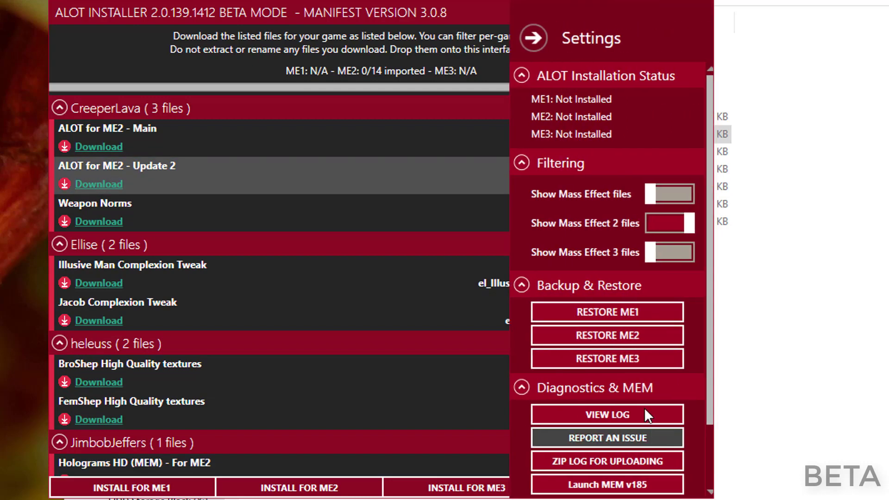
pyautogui.scroll(-3, 592, 255)
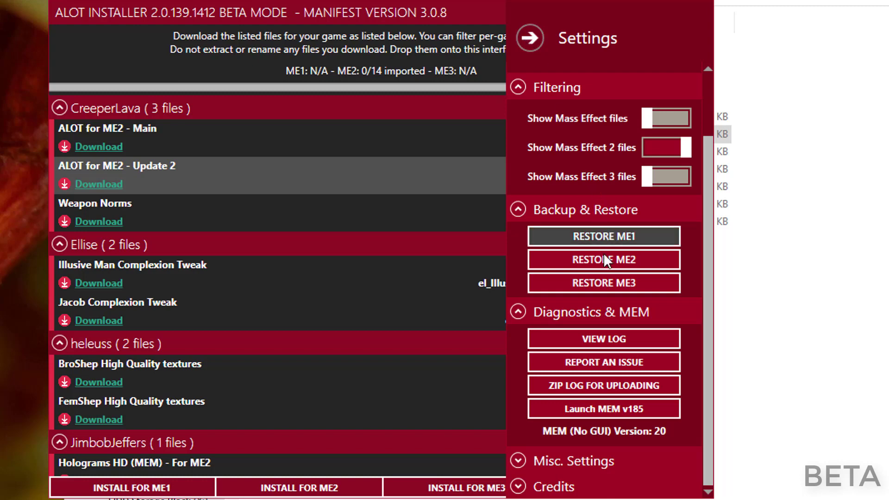
pyautogui.click(549, 462)
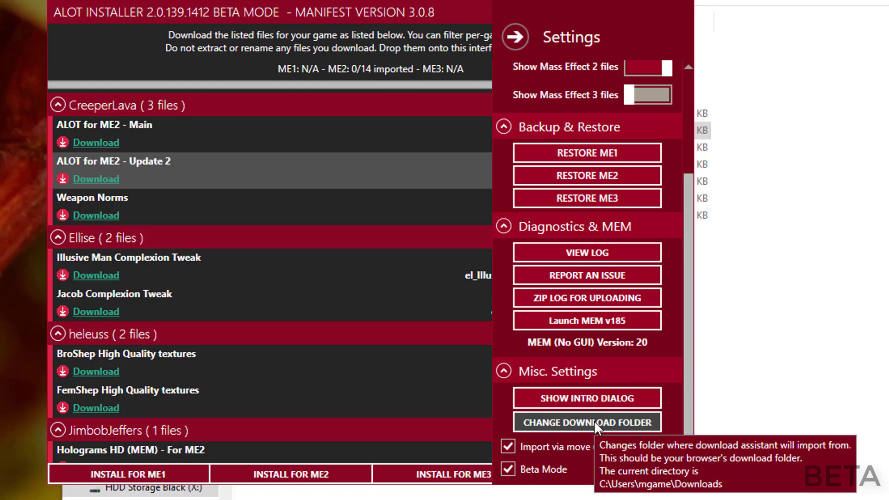
pyautogui.click(303, 69)
# - Look over the download links of the Mass Effect 2 entries, from the required ALOT files to HR M-92 Mantis
pyautogui.scroll(-5, 176, 222)
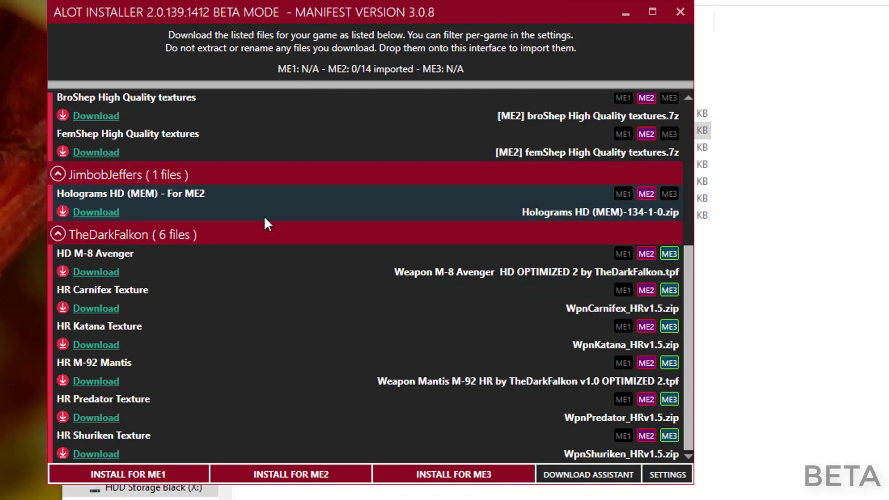
pyautogui.scroll(5, 265, 222)
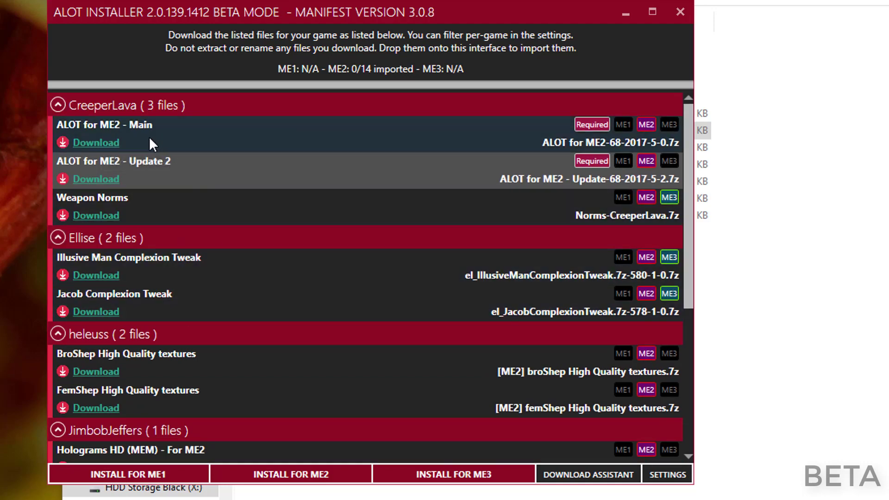
pyautogui.click(182, 129)
pyautogui.click(174, 177)
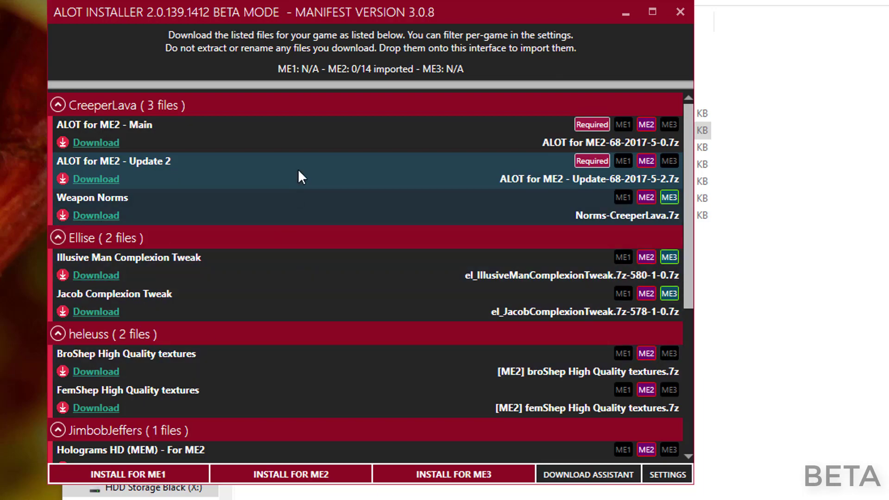
pyautogui.scroll(-5, 254, 267)
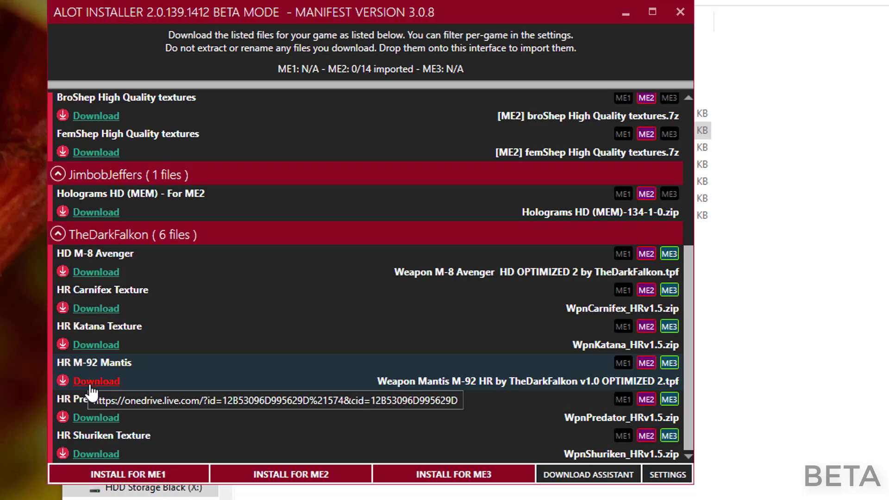
# - Open the Addon Download Assistant, enlarge its window and look through the files not yet imported to the HR M-92 Mantis entry
pyautogui.click(585, 475)
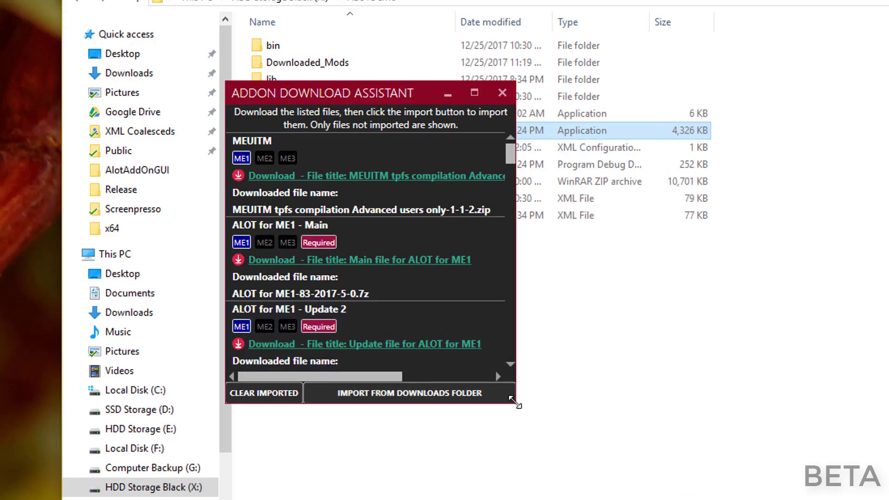
pyautogui.moveTo(514, 401); pyautogui.dragTo(694, 458)
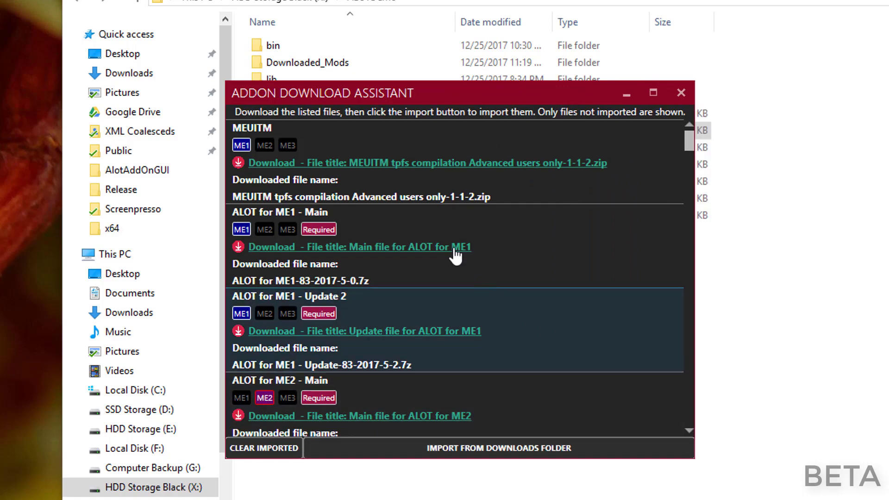
pyautogui.scroll(-10, 435, 239)
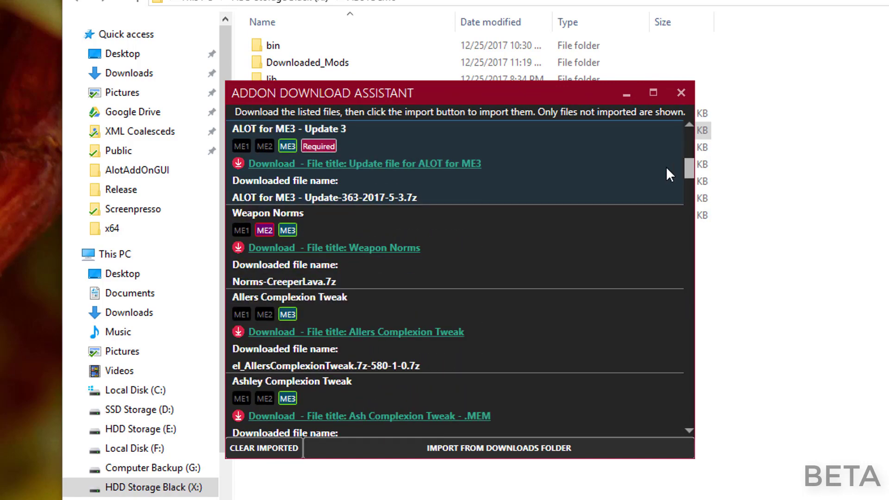
pyautogui.moveTo(689, 167); pyautogui.dragTo(690, 256)
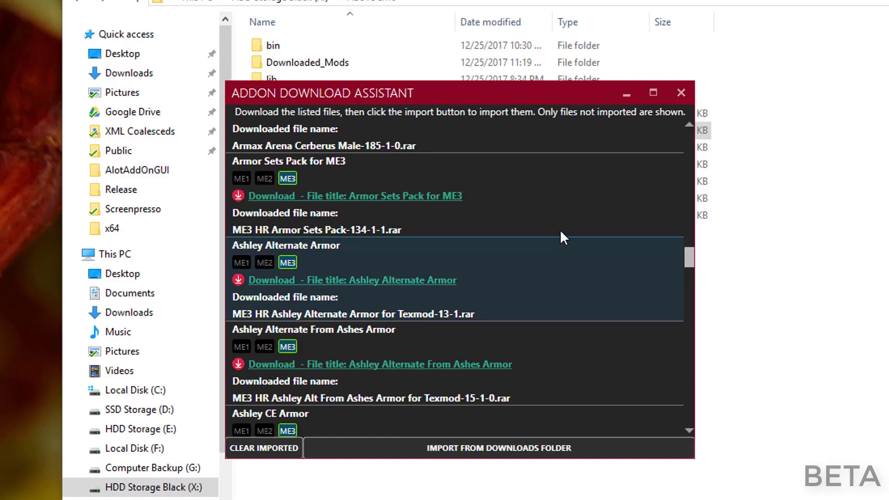
pyautogui.scroll(2, 563, 230)
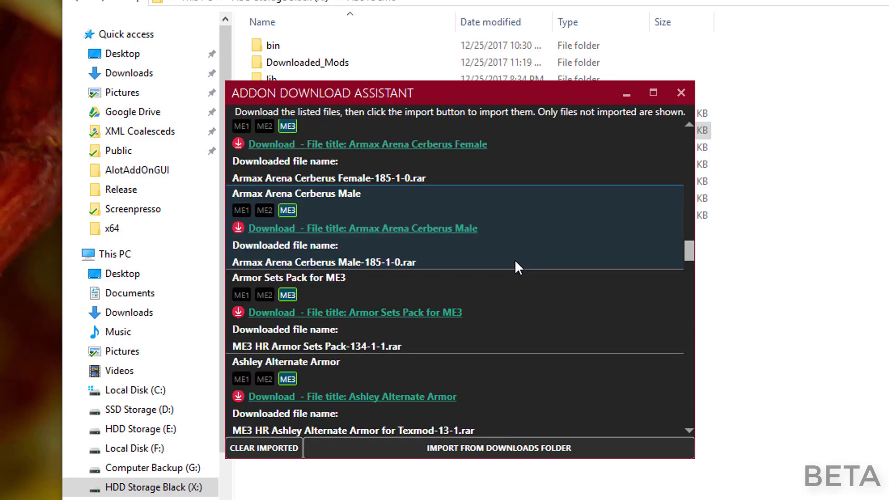
pyautogui.scroll(-12, 532, 250)
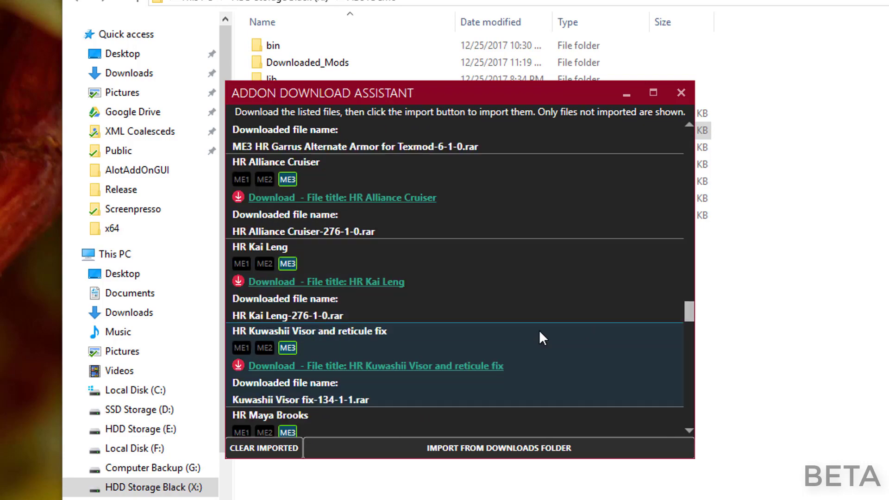
pyautogui.scroll(-20, 528, 333)
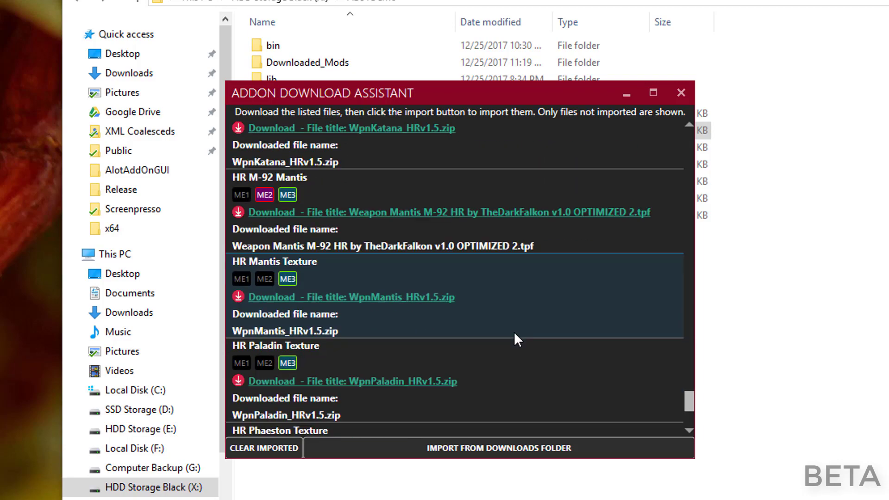
pyautogui.scroll(2, 374, 260)
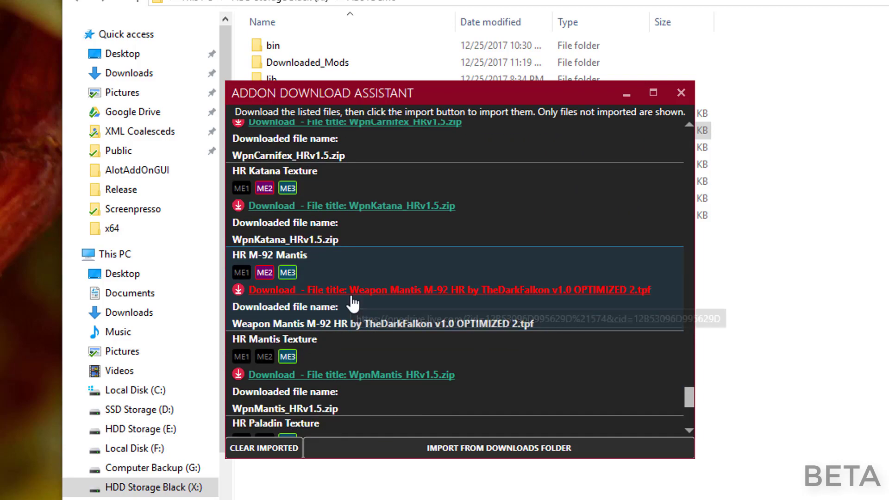
# - Open the download pages of the HR M-92 Mantis, HR Katana Texture and HR Carnifex Texture entries
pyautogui.click(352, 292)
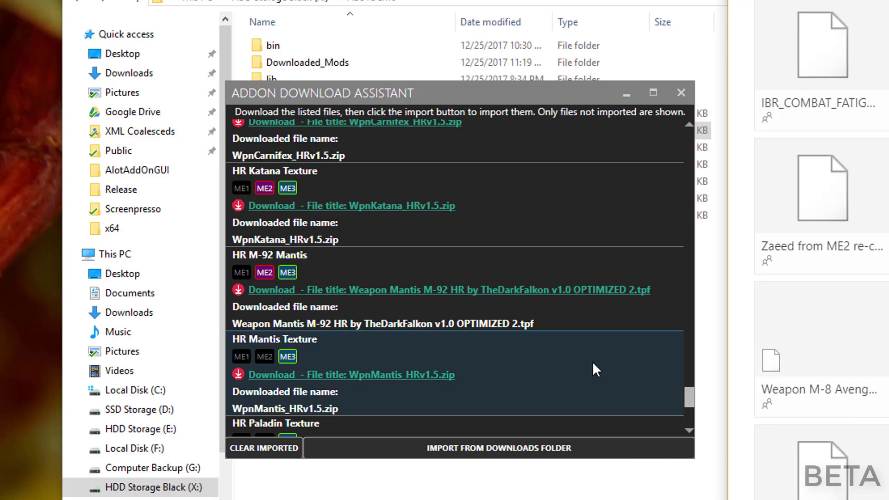
pyautogui.scroll(3, 320, 313)
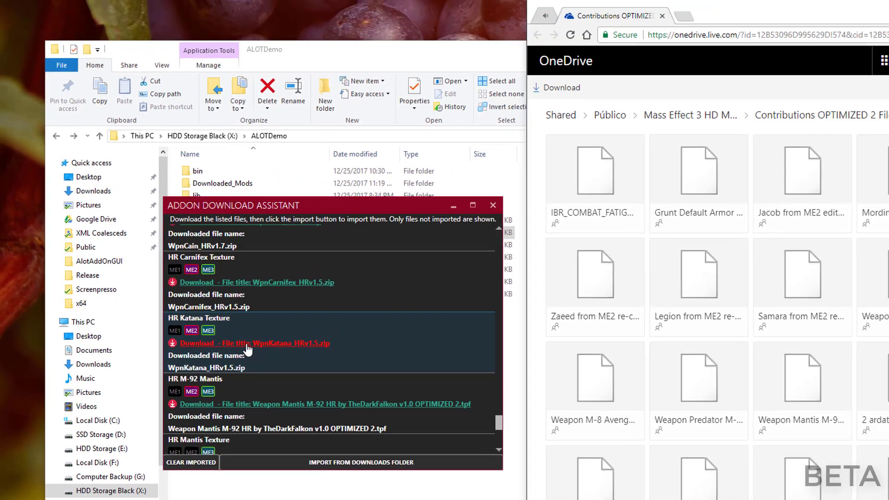
pyautogui.click(311, 303)
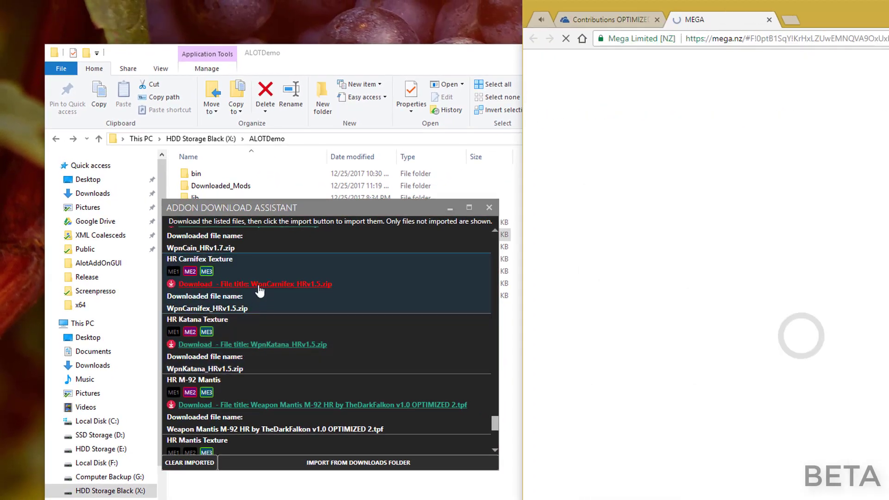
pyautogui.click(258, 286)
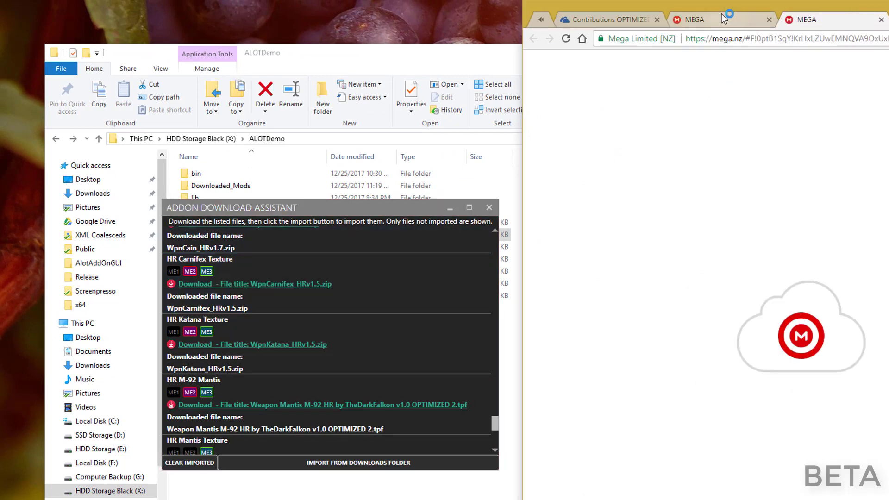
# - Download Weapon Mantis M-92 HR by TheDarkFalkon v1.0 OPTIMIZED 2.tpf from the shared OneDrive folder
pyautogui.click(613, 21)
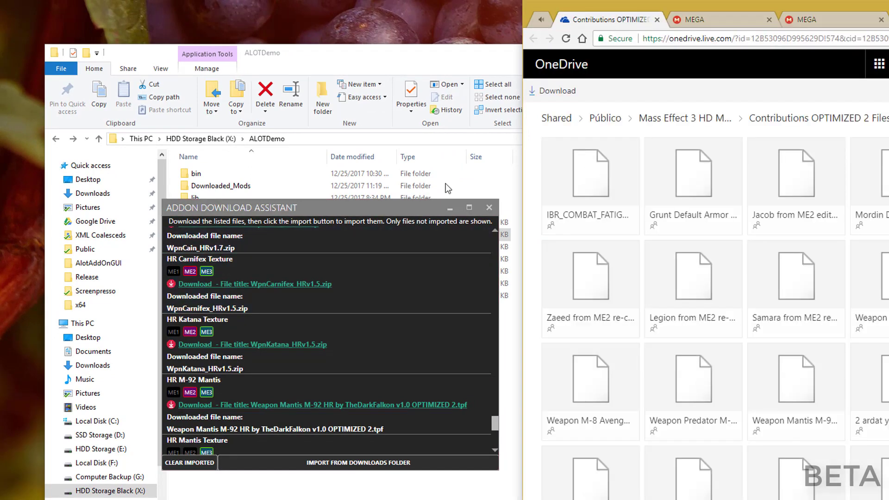
pyautogui.scroll(-2, 324, 364)
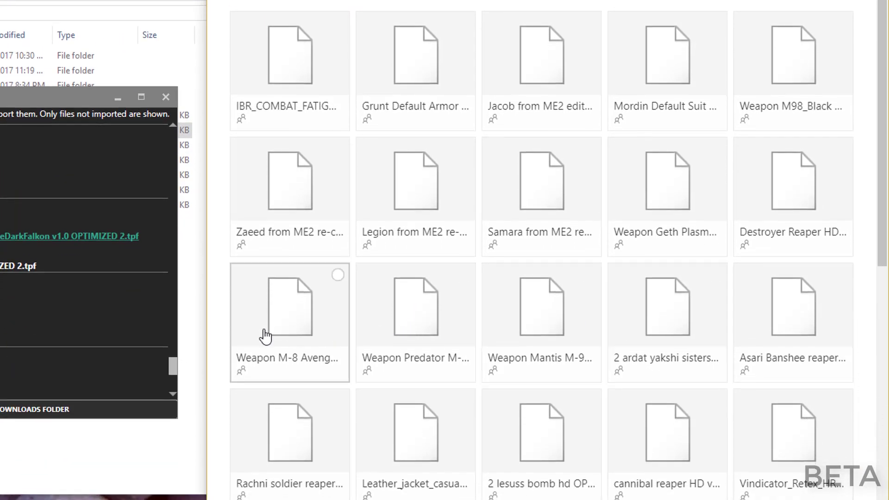
pyautogui.click(545, 344)
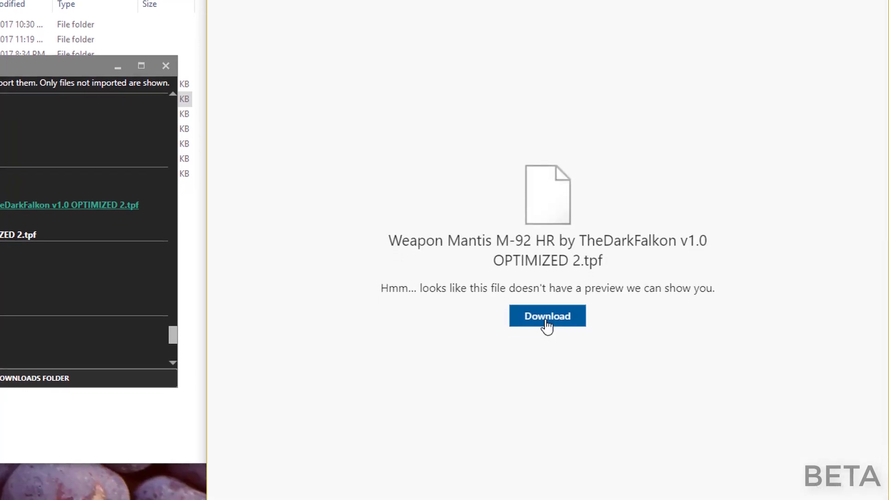
pyautogui.click(546, 297)
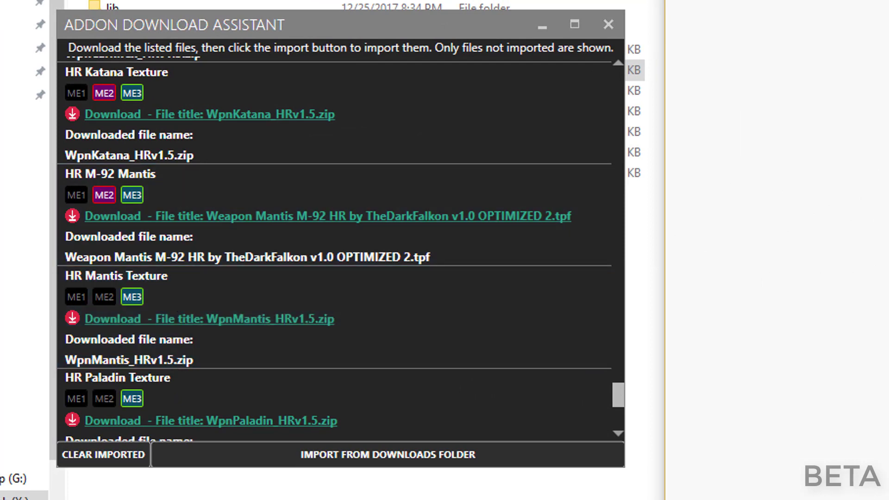
# - Import the downloaded M-92 Mantis file from the downloads folder and clear the imported entries from the assistant's list
pyautogui.click(436, 446)
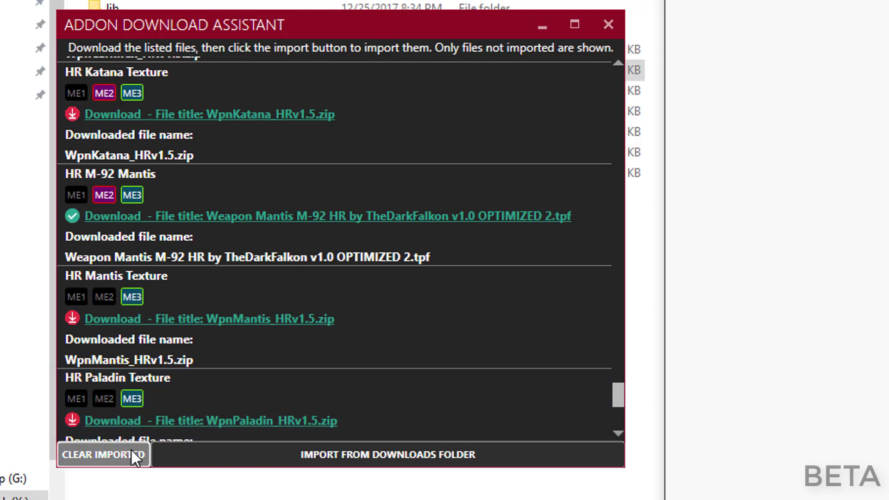
pyautogui.click(131, 450)
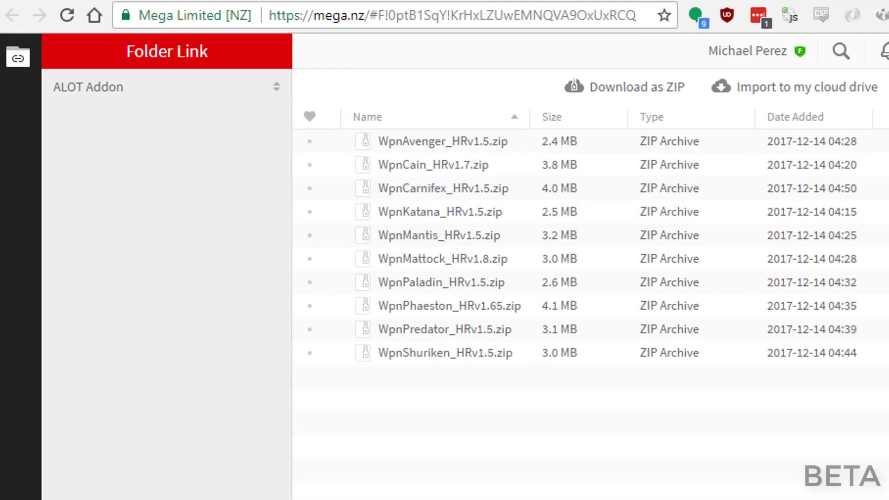
# - Download the Shuriken, Predator, Phaeston, Paladin and Mattock weapon archives from the MEGA ALOT Addon folder
pyautogui.rightClick(416, 357)
pyautogui.click(476, 427)
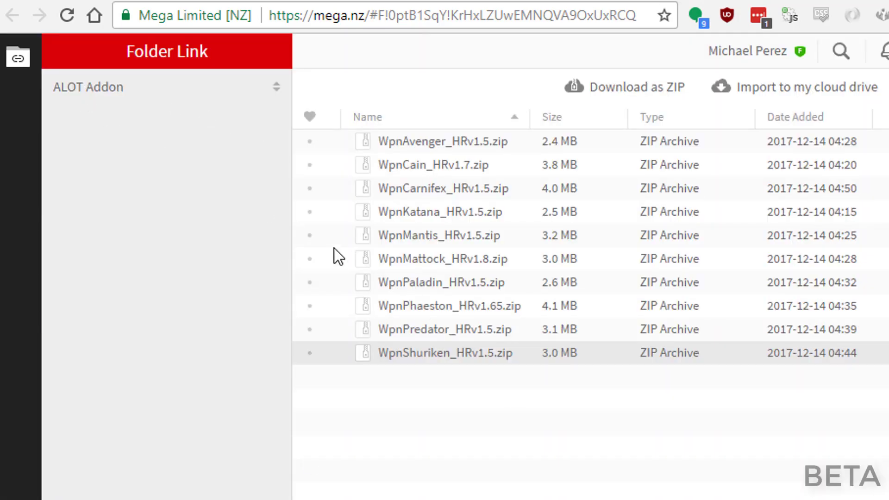
pyautogui.rightClick(434, 338)
pyautogui.click(464, 407)
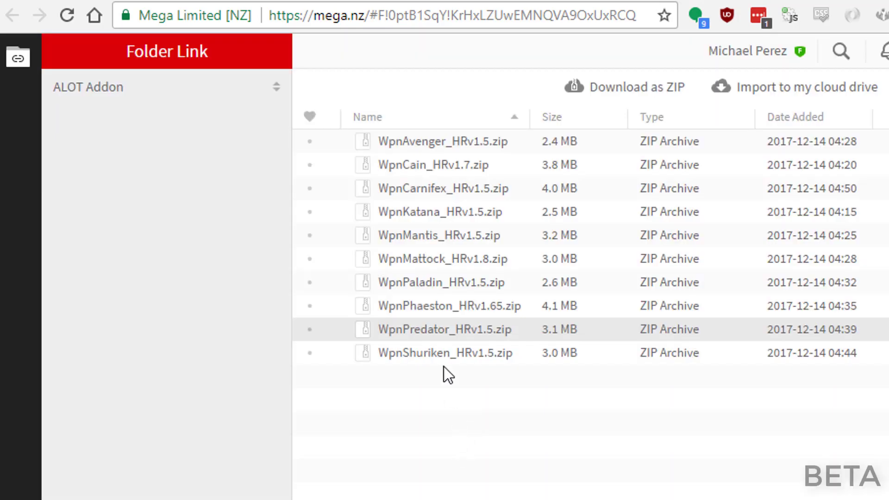
pyautogui.rightClick(451, 312)
pyautogui.click(476, 387)
pyautogui.rightClick(415, 278)
pyautogui.click(449, 351)
pyautogui.rightClick(431, 263)
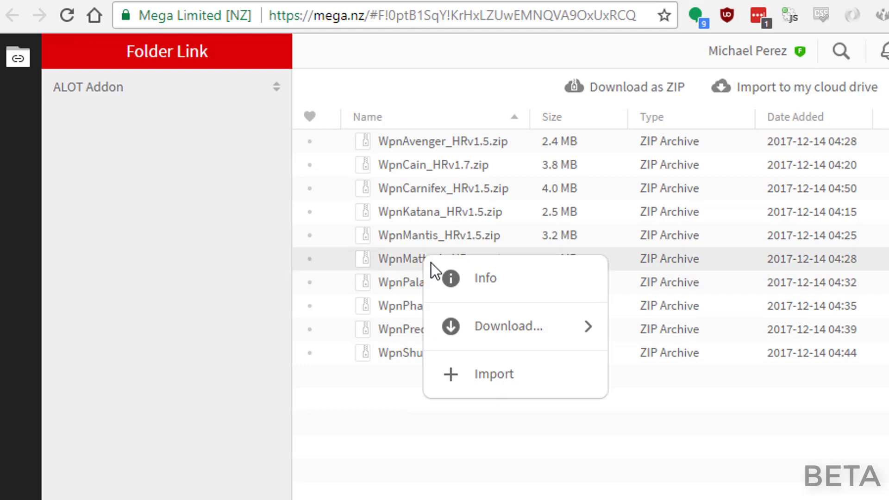
pyautogui.click(460, 330)
# - Download the Mantis, Katana, Carnifex, Cain and Avenger weapon archives from the MEGA ALOT Addon folder
pyautogui.rightClick(409, 233)
pyautogui.click(456, 306)
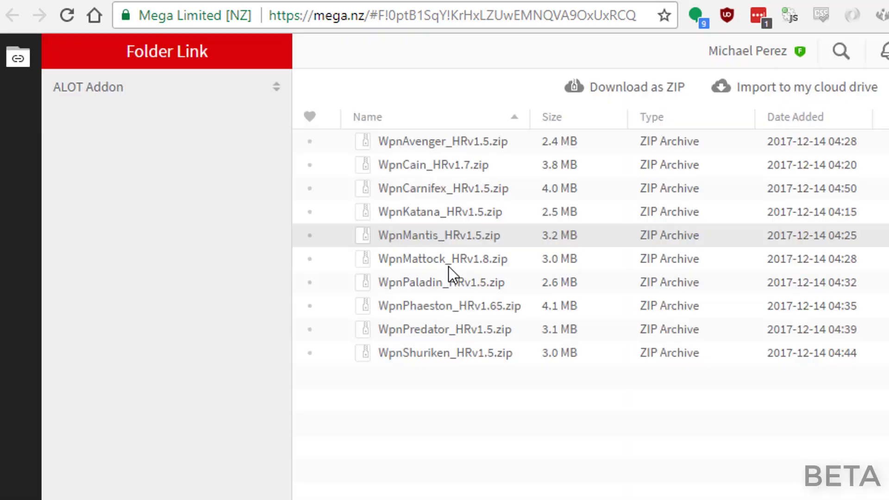
pyautogui.rightClick(457, 206)
pyautogui.click(486, 276)
pyautogui.rightClick(459, 190)
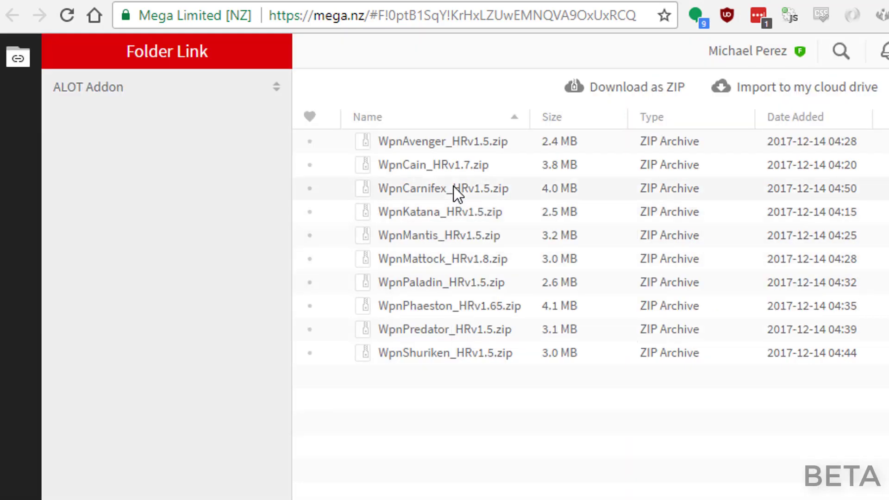
pyautogui.click(512, 260)
pyautogui.rightClick(466, 157)
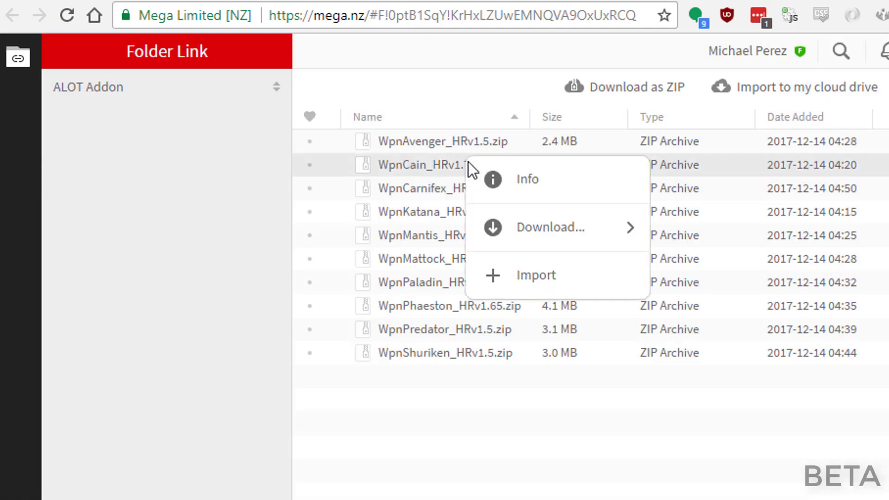
pyautogui.click(528, 234)
pyautogui.rightClick(486, 144)
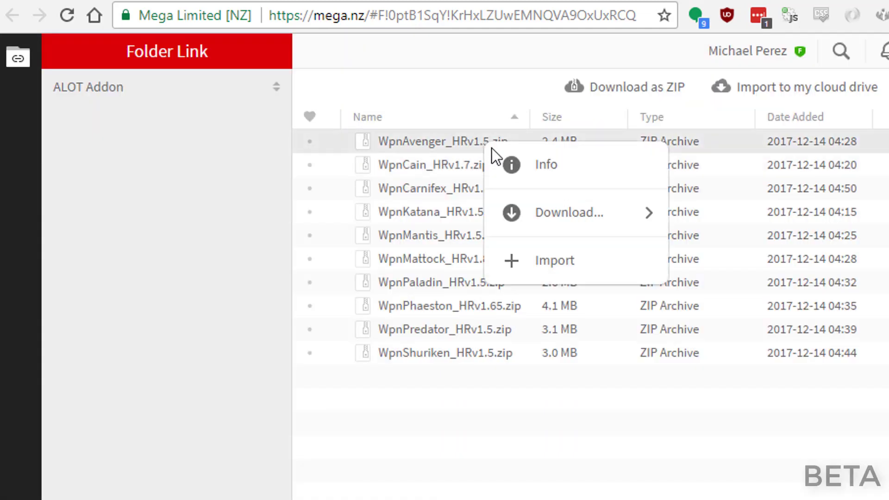
pyautogui.click(569, 226)
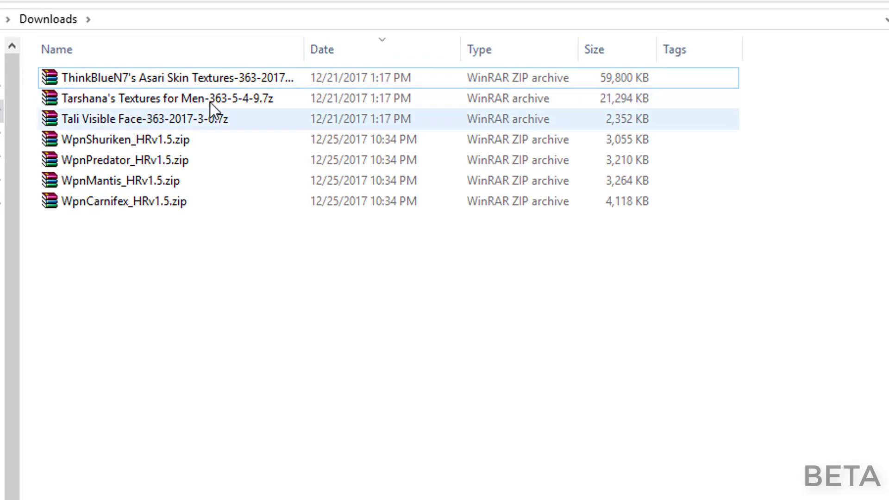
# - Import the weapon archives from the downloads folder, close the Addon Download Assistant and dismiss the import summary
pyautogui.click(223, 84)
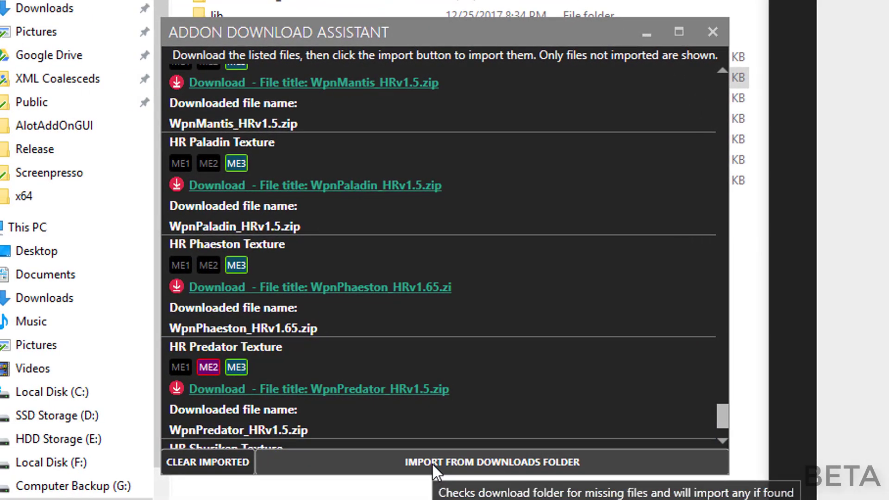
pyautogui.click(245, 466)
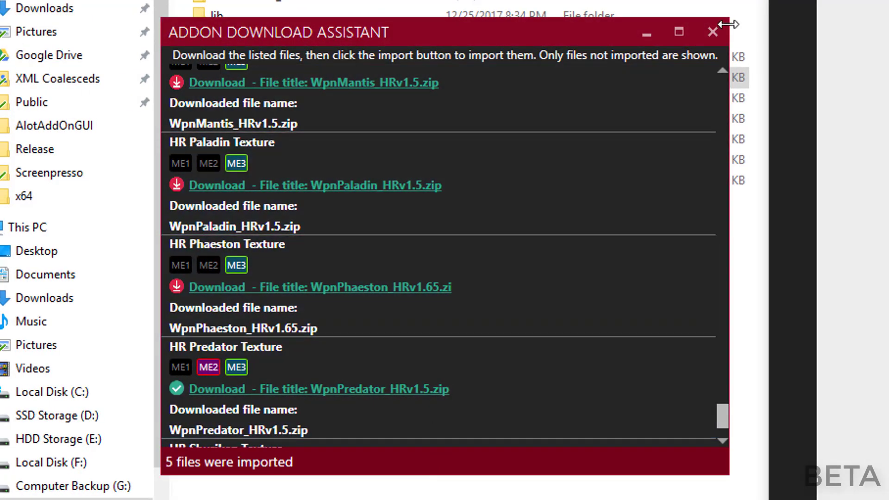
pyautogui.click(713, 31)
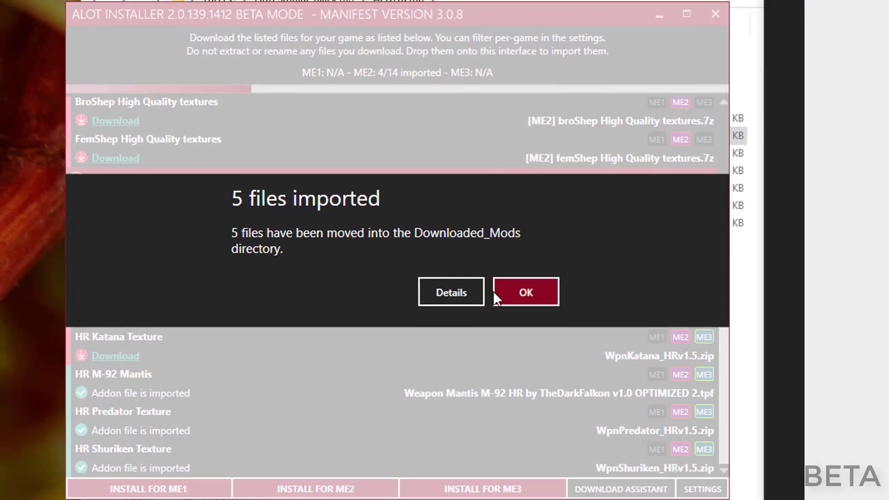
pyautogui.click(521, 300)
pyautogui.click(526, 292)
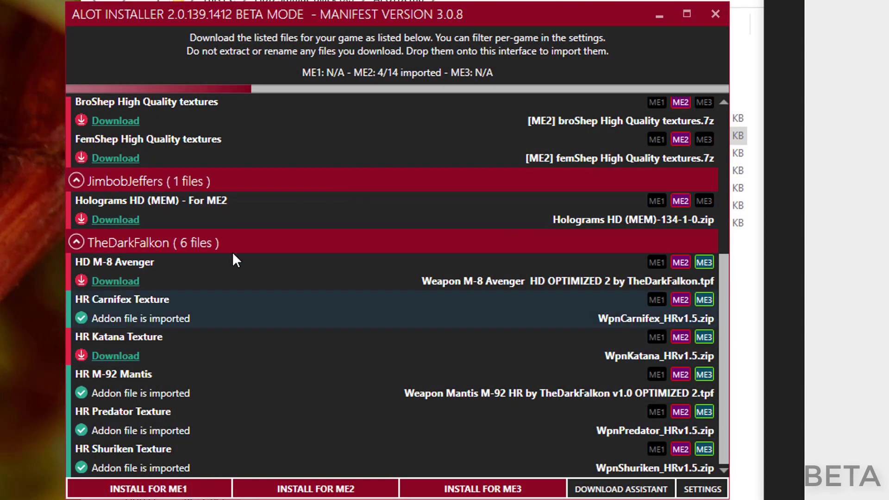
# - Import the archives WpnCarnifex_HRv1.5.zip through WpnShuriken_HRv1.5.zip from the Downloaded_Mods folder into ALOT Installer and dismiss the import summary
pyautogui.scroll(5, 234, 345)
pyautogui.scroll(-5, 233, 345)
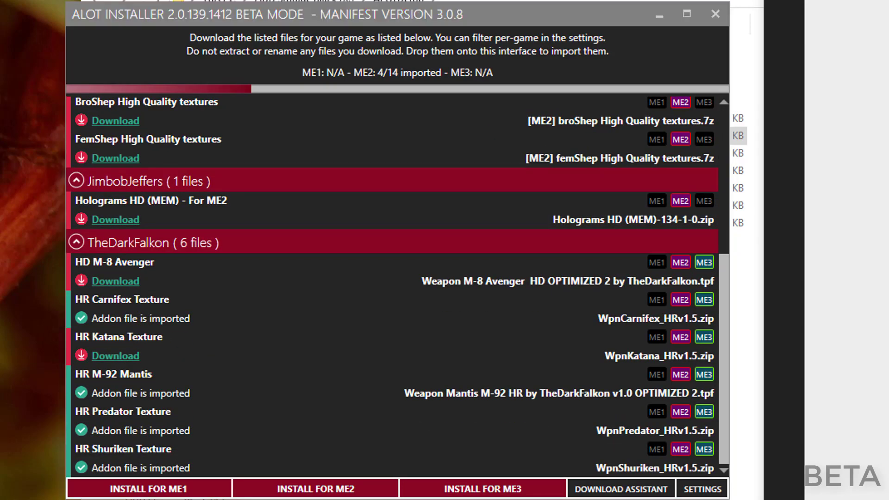
pyautogui.hotkey('alt', 'Tab')
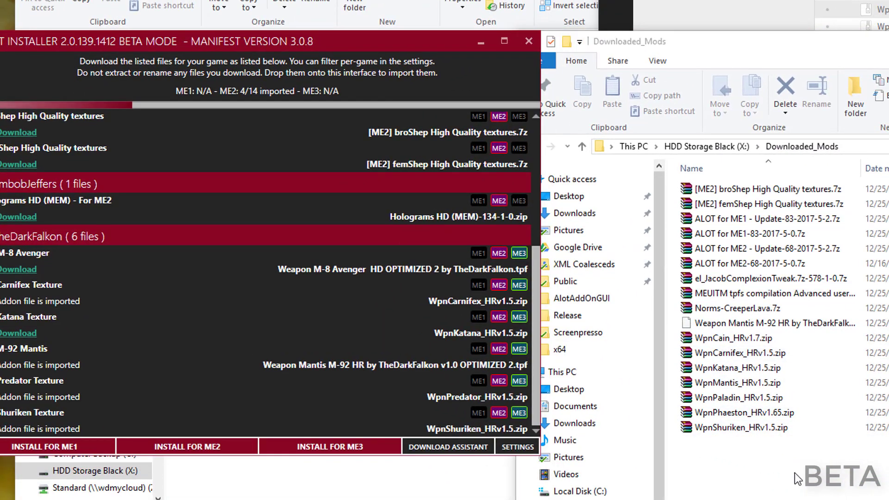
pyautogui.moveTo(797, 476); pyautogui.dragTo(257, 299)
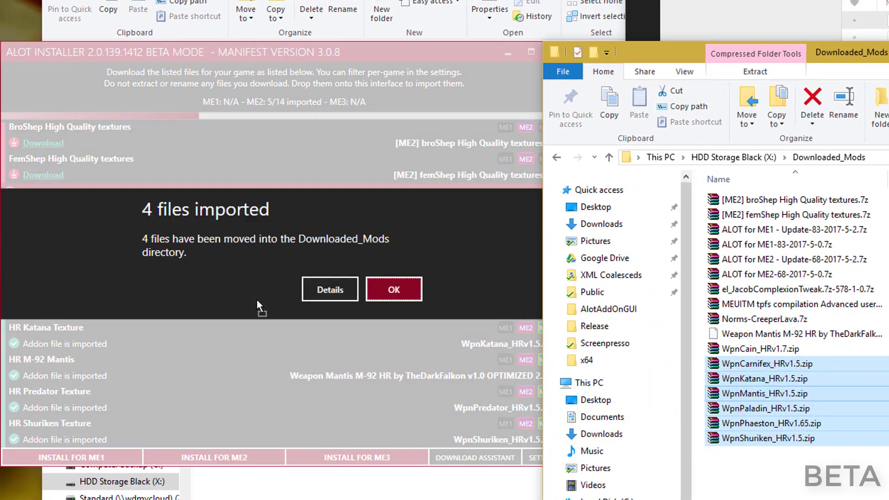
pyautogui.click(406, 296)
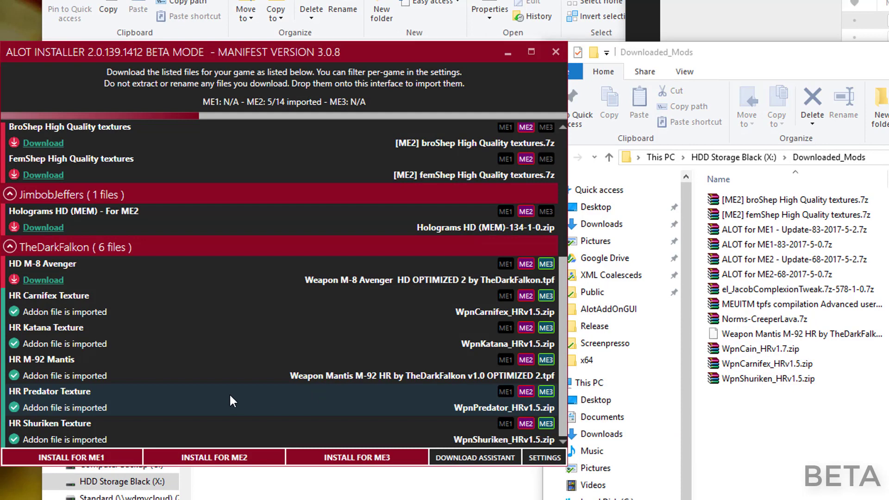
# - Import the files from el_JacobComplexionTweak.7z-578-1-0.7z through WpnShuriken_HRv1.5.zip from Downloaded_Mods and dismiss the import summary
pyautogui.click(824, 413)
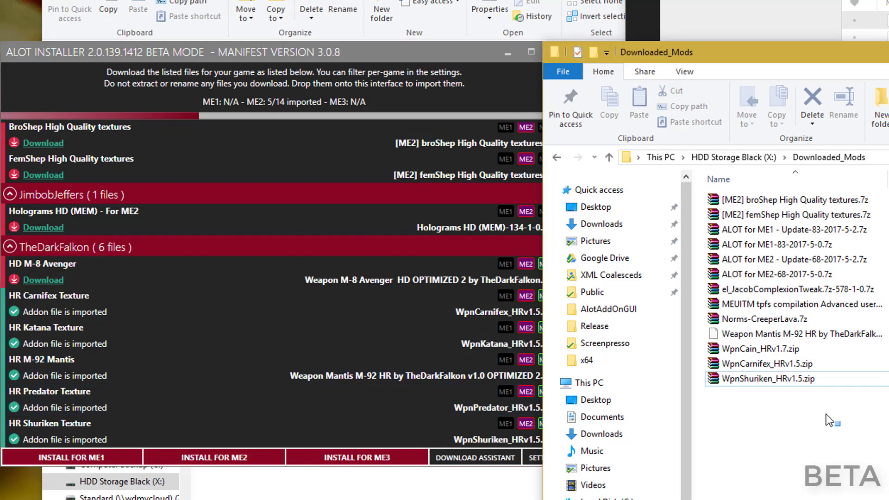
pyautogui.moveTo(824, 413); pyautogui.dragTo(754, 289)
pyautogui.moveTo(771, 319); pyautogui.dragTo(298, 323)
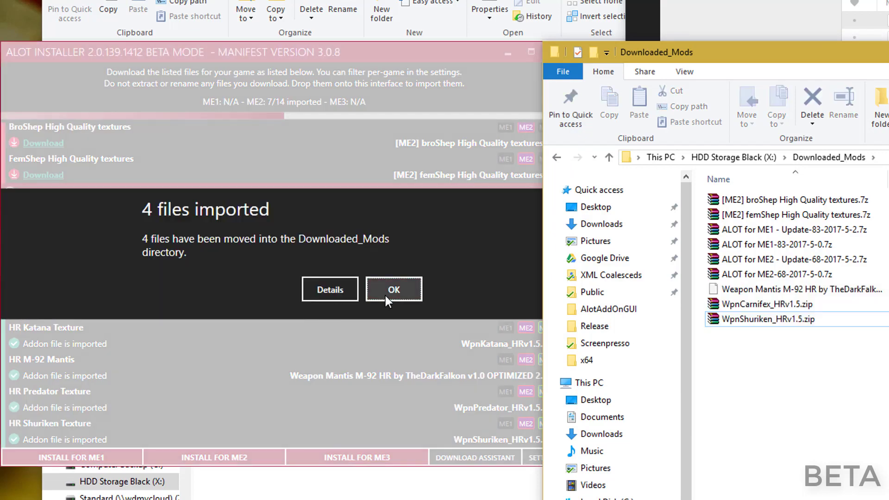
pyautogui.click(386, 294)
# - Import the [ME2] broShep and [ME2] femShep High Quality textures archives into ALOT Installer and dismiss the import summary
pyautogui.scroll(8, 288, 358)
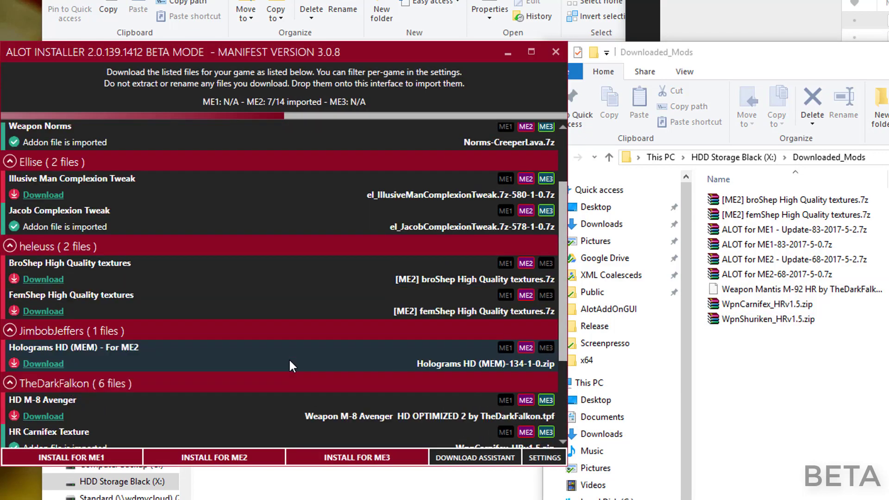
pyautogui.scroll(-3, 232, 321)
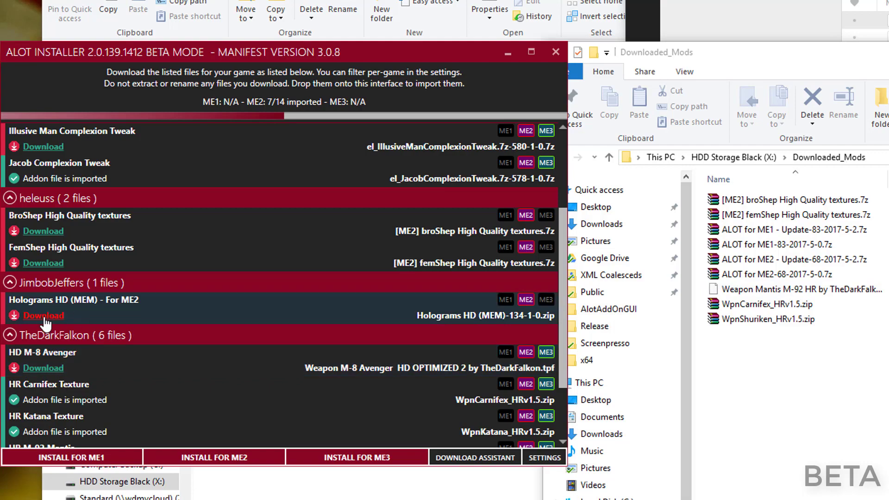
pyautogui.moveTo(723, 52); pyautogui.dragTo(888, 47)
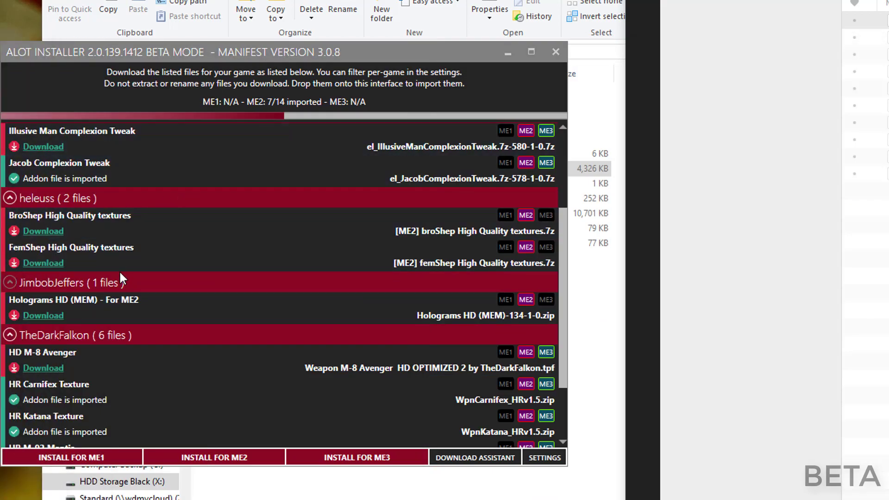
pyautogui.scroll(1, 122, 264)
pyautogui.scroll(1, 123, 259)
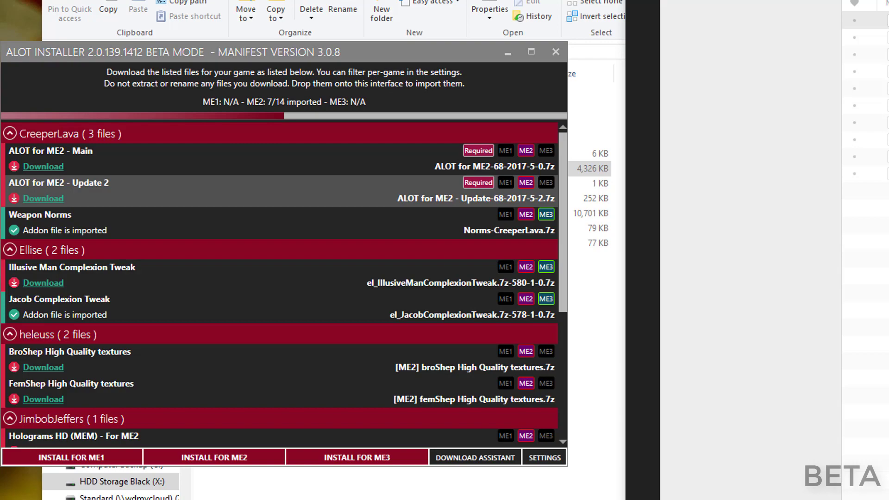
pyautogui.moveTo(248, 291); pyautogui.dragTo(242, 293)
pyautogui.click(382, 288)
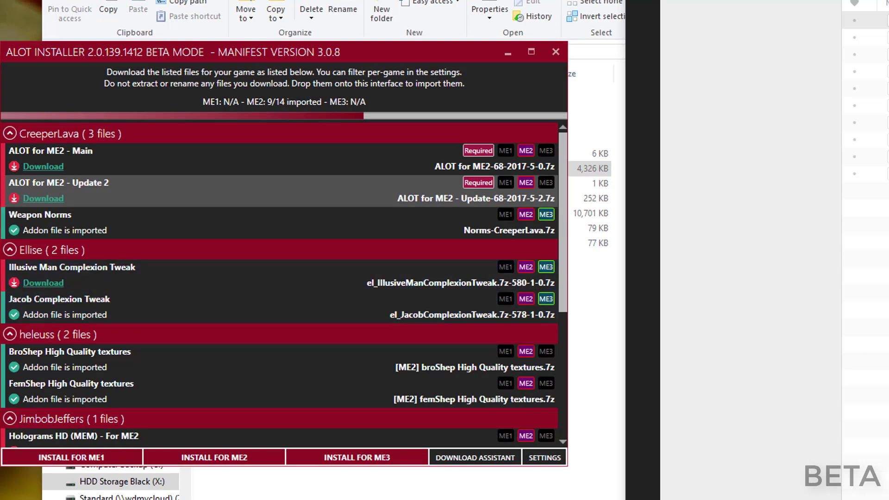
# - Open the download pages for Illusive Man Complexion Tweak and HD M-8 Avenger from the ALOT Installer file list
pyautogui.hotkey('alt', 'Tab')
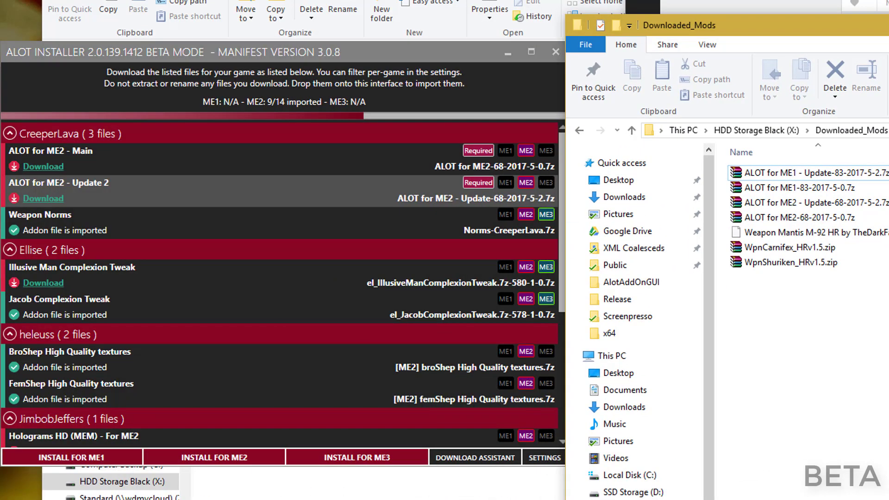
pyautogui.click(44, 283)
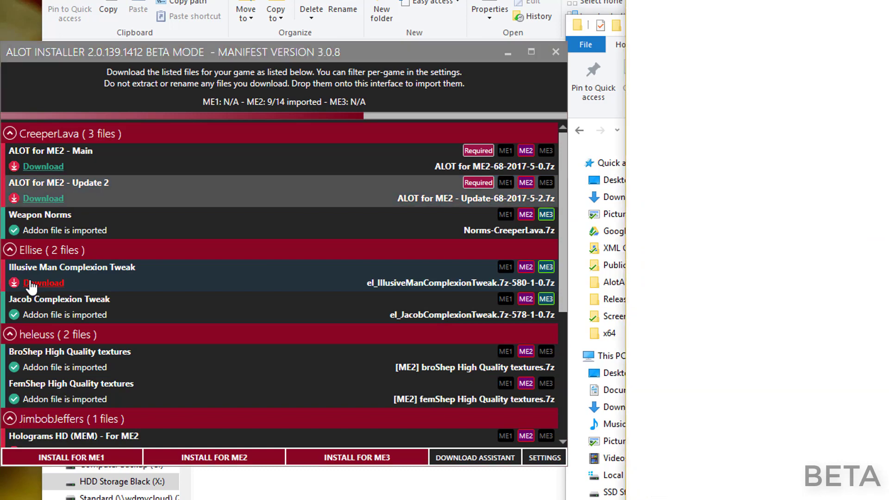
pyautogui.scroll(-3, 110, 335)
pyautogui.scroll(-4, 106, 317)
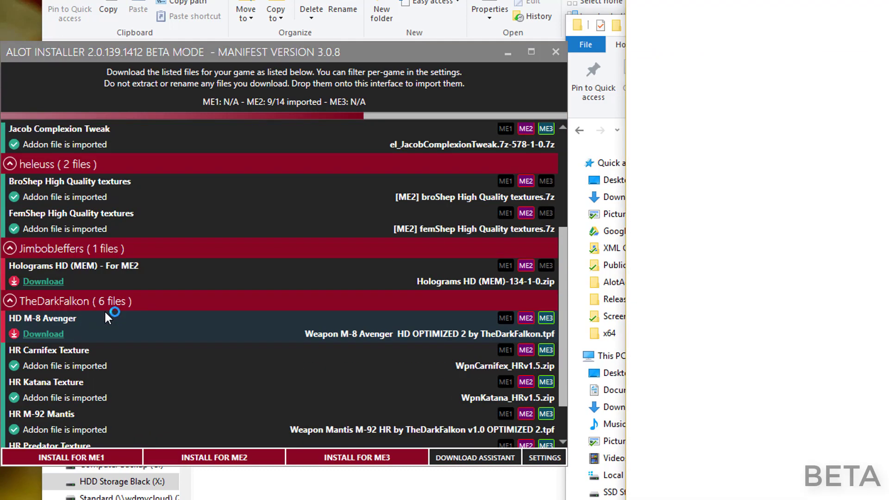
pyautogui.click(45, 333)
pyautogui.scroll(-1, 79, 318)
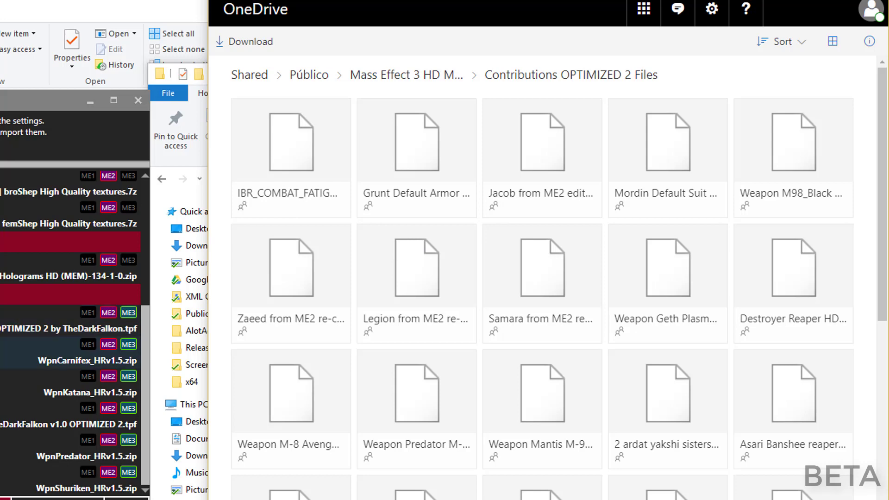
# - Display the OneDrive folder Contributions OPTIMIZED 2 Files as a list sorted by name from A to Z
pyautogui.scroll(-15, 627, 297)
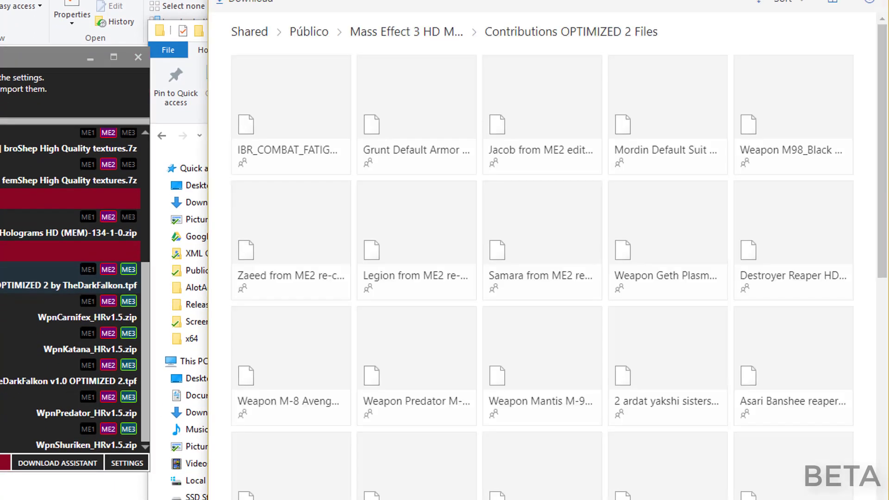
pyautogui.scroll(-10, 814, 293)
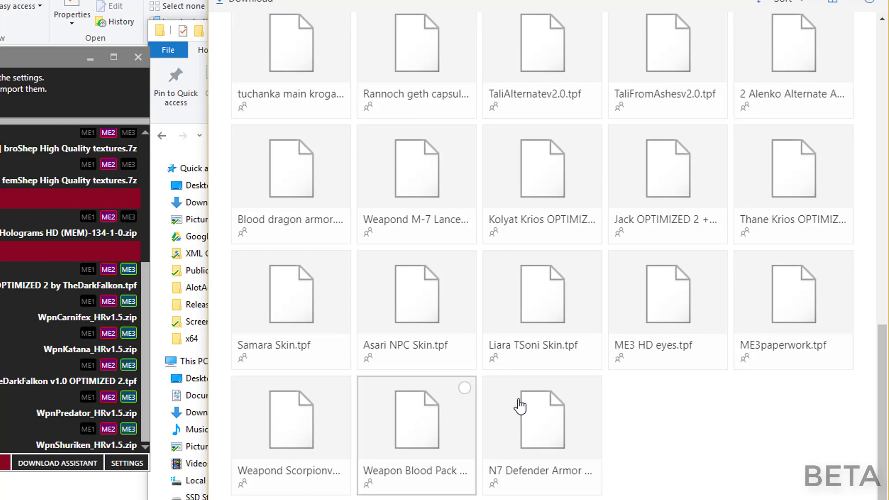
pyautogui.scroll(1, 743, 398)
pyautogui.scroll(10, 743, 396)
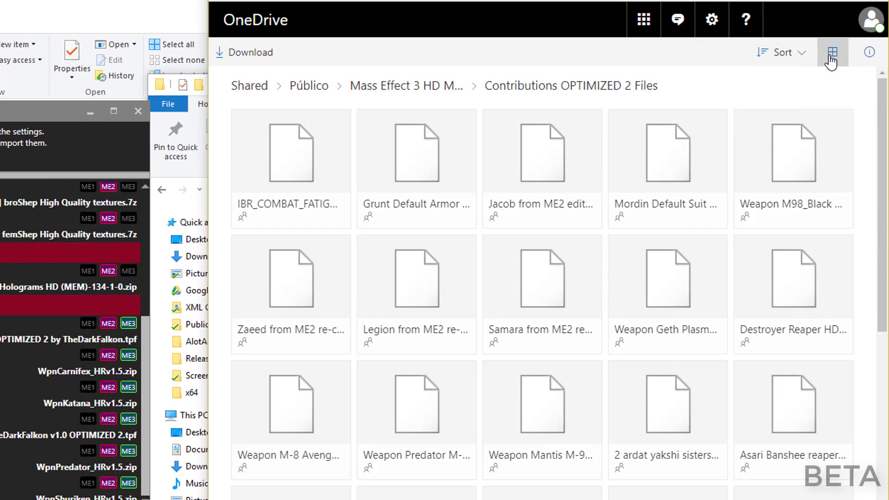
pyautogui.click(832, 58)
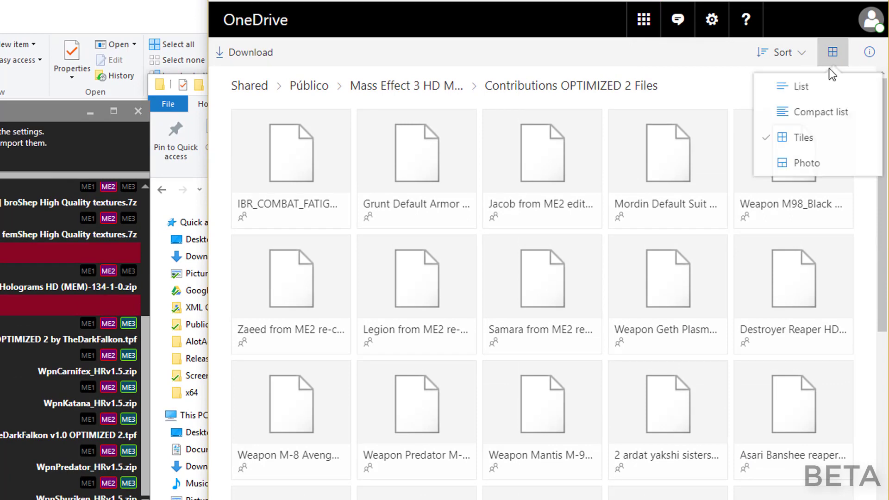
pyautogui.click(822, 97)
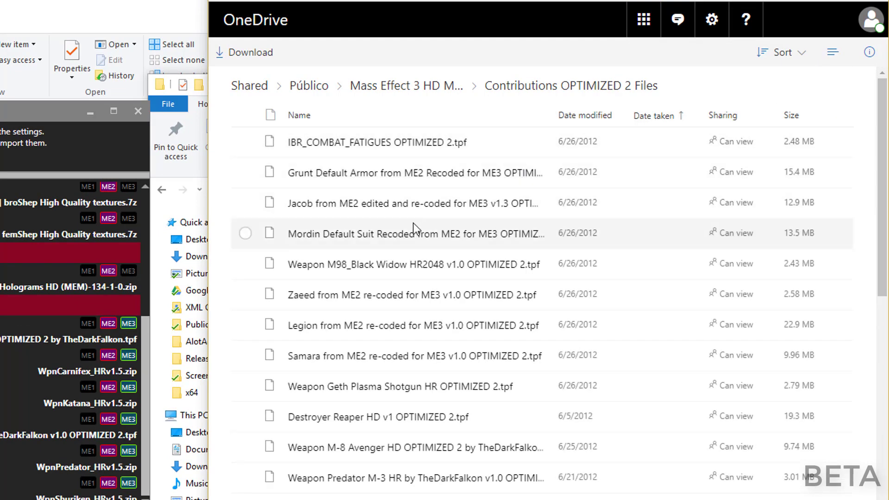
pyautogui.click(296, 116)
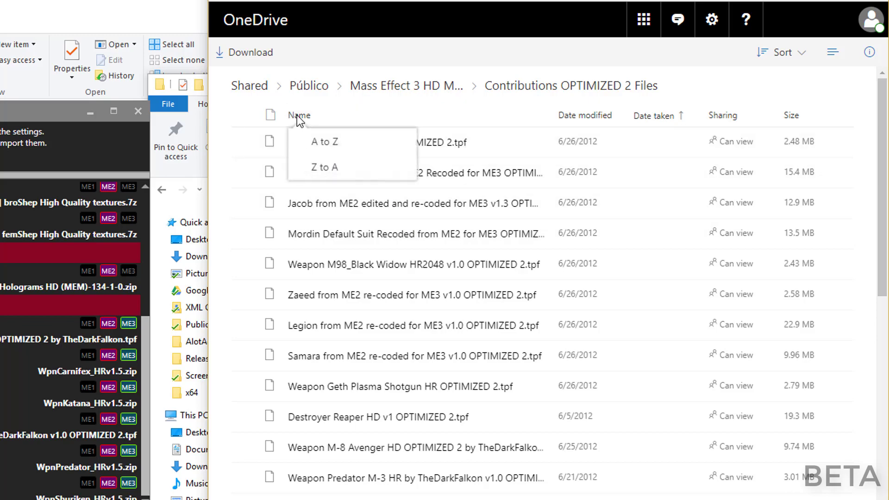
pyautogui.click(311, 142)
# - Download the Weapon M-8 Avenger HD OPTIMIZED 2 by TheDarkFalkon .tpf file from the OneDrive folder
pyautogui.scroll(-15, 424, 208)
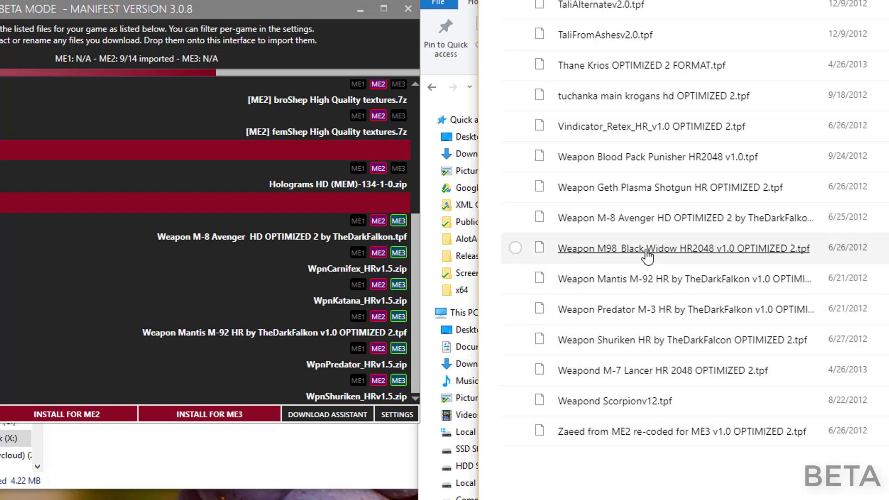
pyautogui.click(580, 221)
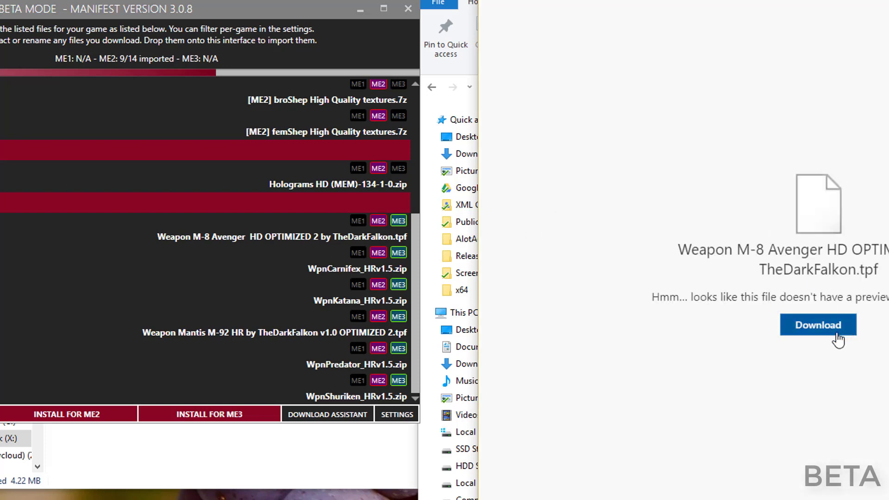
pyautogui.click(832, 334)
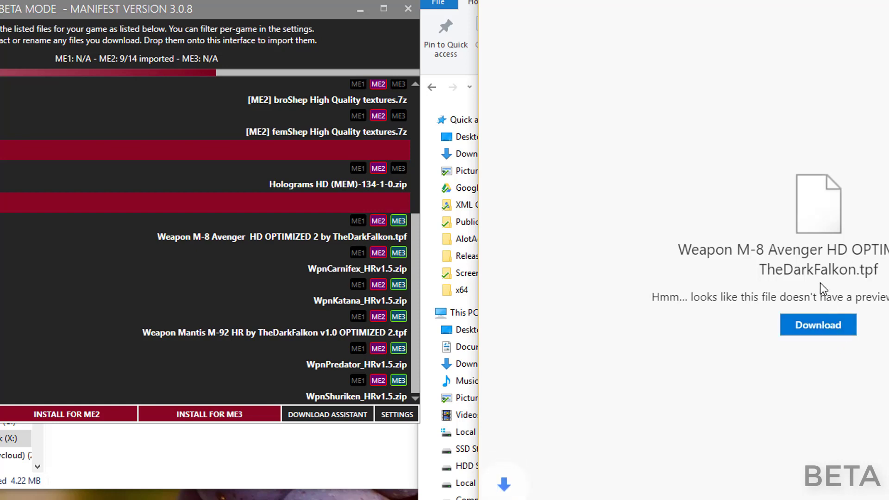
# - Import the M-8 Avenger file from the downloads folder with the Download Assistant, close the assistant and dismiss the import summary
pyautogui.click(318, 413)
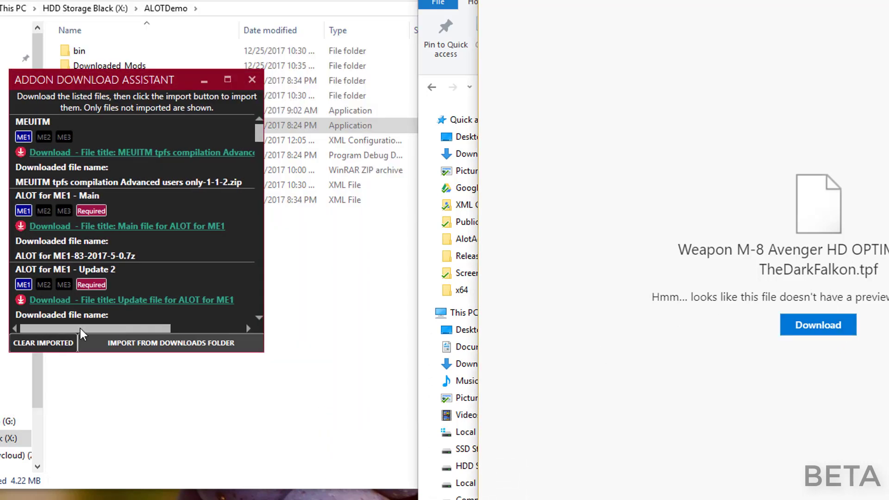
pyautogui.click(121, 349)
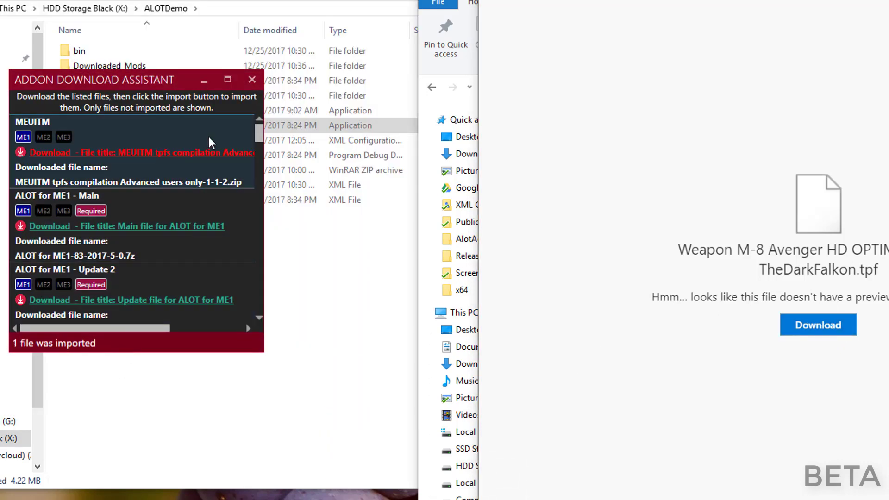
pyautogui.click(249, 80)
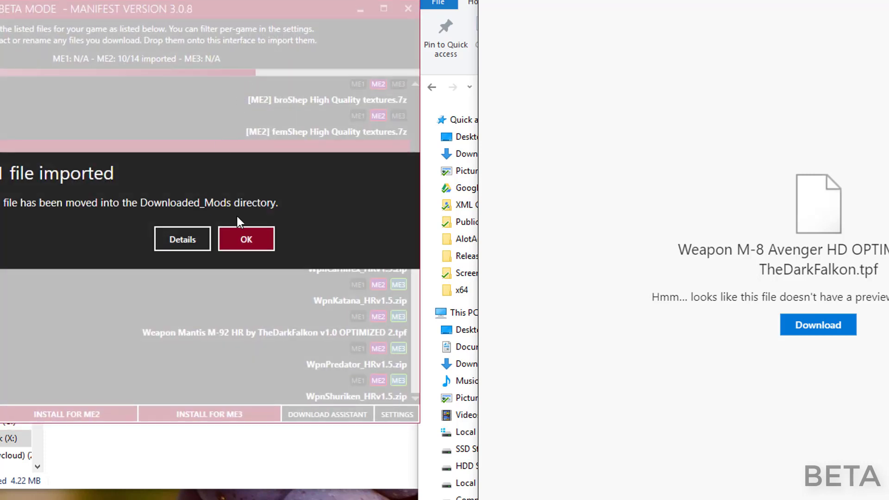
pyautogui.click(242, 240)
# - Open the Holograms HD mod page from the installer and download its main file Holograms HD (MEM)
pyautogui.scroll(3, 12, 257)
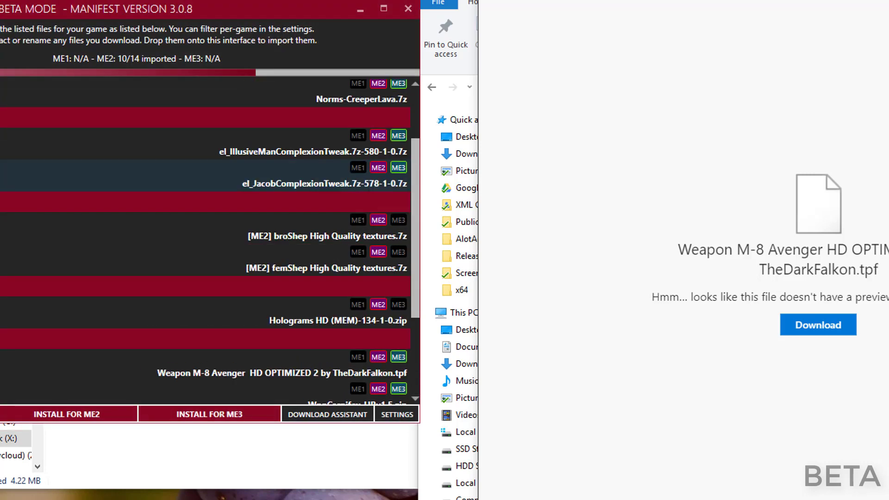
pyautogui.click(338, 320)
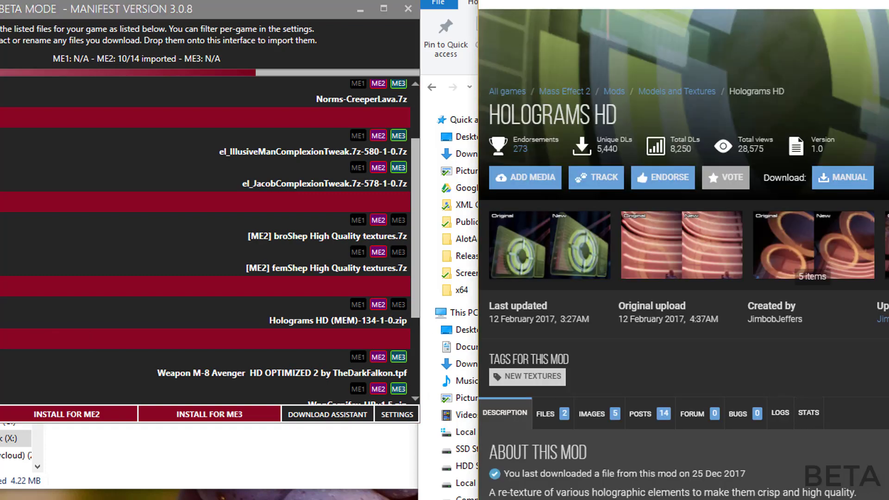
pyautogui.scroll(-6, 843, 234)
pyautogui.click(556, 132)
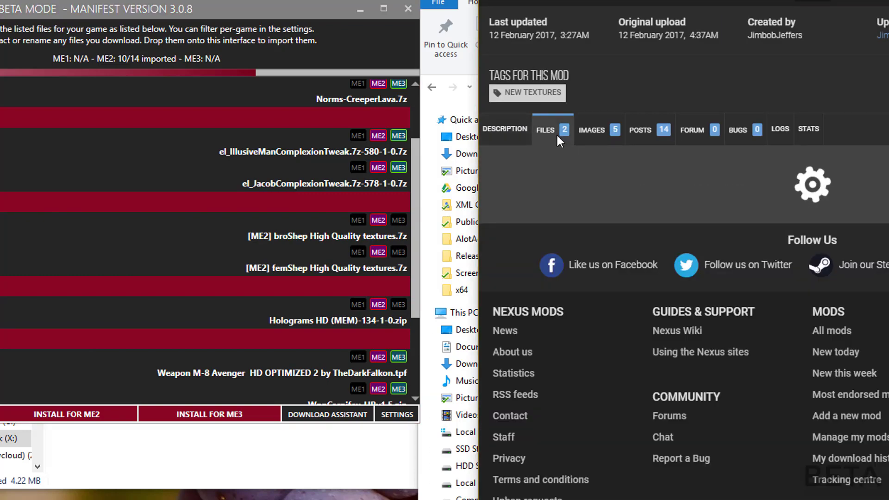
pyautogui.scroll(-3, 558, 235)
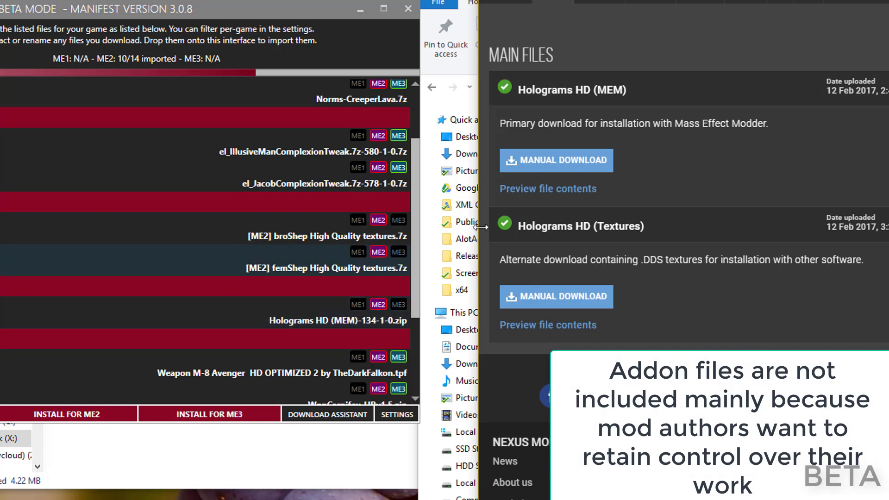
pyautogui.click(553, 158)
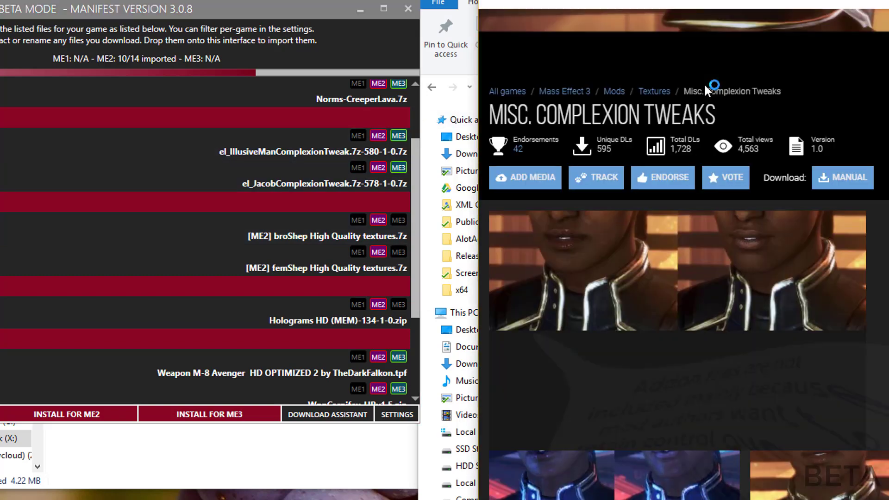
# - Download the Illusive Man Complexion Tweak main file from the files of the Misc. Complexion Tweaks mod page
pyautogui.scroll(-9, 713, 275)
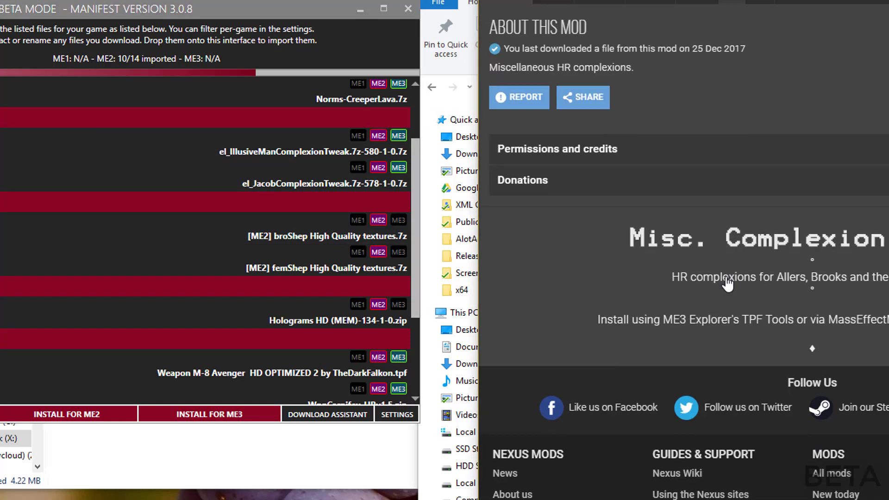
pyautogui.click(553, 7)
pyautogui.scroll(3, 169, 184)
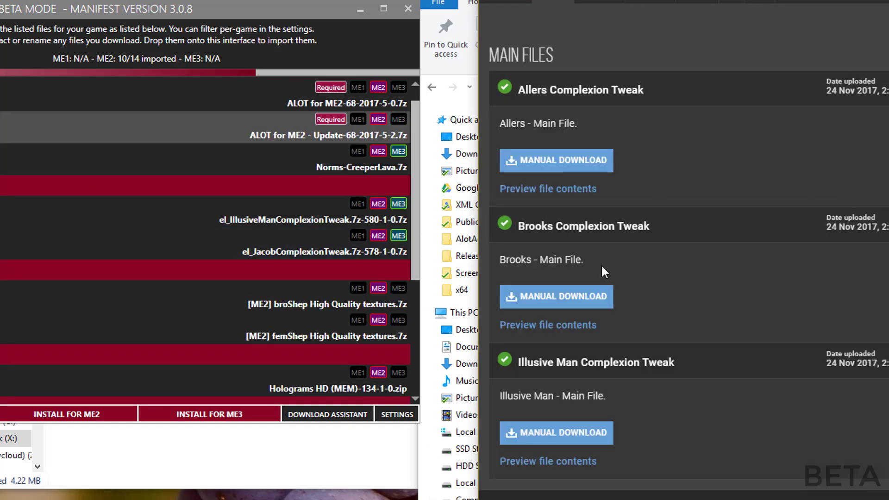
pyautogui.click(563, 432)
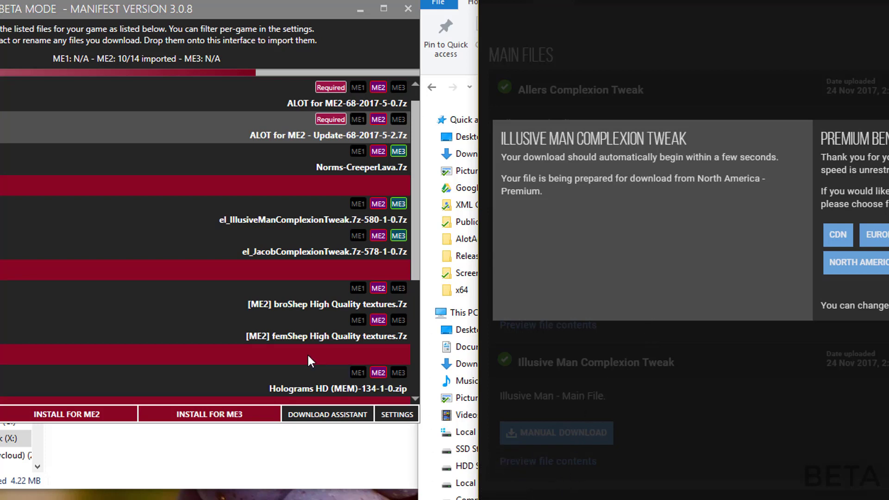
# - Import the Holograms HD and Illusive Man Complexion Tweak files from the downloads folder and dismiss the import summary
pyautogui.scroll(1, 221, 295)
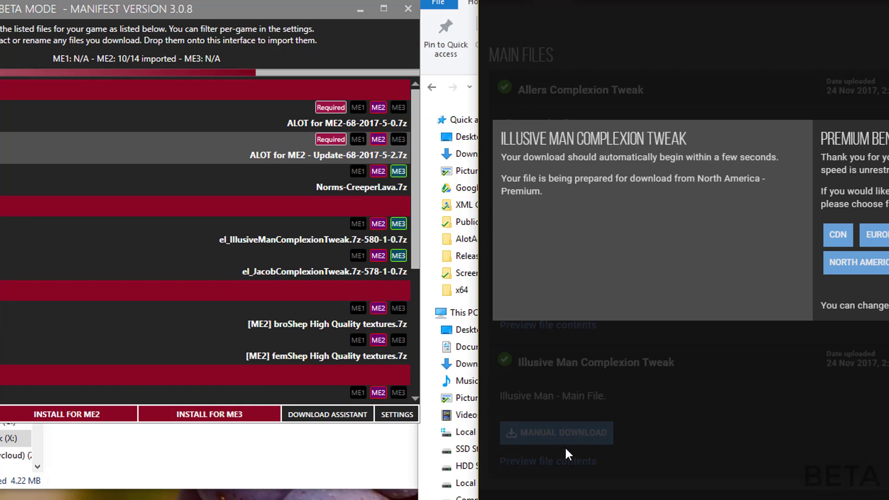
pyautogui.click(338, 416)
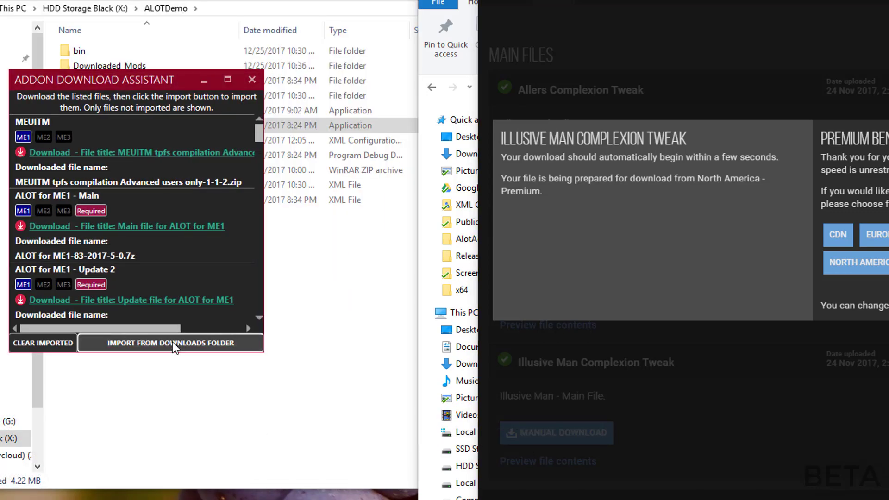
pyautogui.click(173, 342)
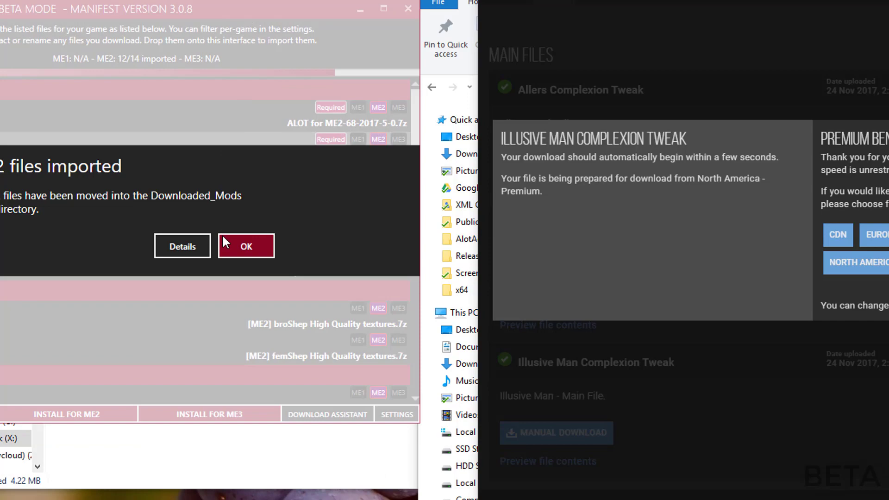
pyautogui.click(224, 242)
# - Import ALOT for ME2 - Update-68-2017-5-2.7z from Downloaded_Mods into ALOT Installer and dismiss the import summary
pyautogui.scroll(-5, 109, 341)
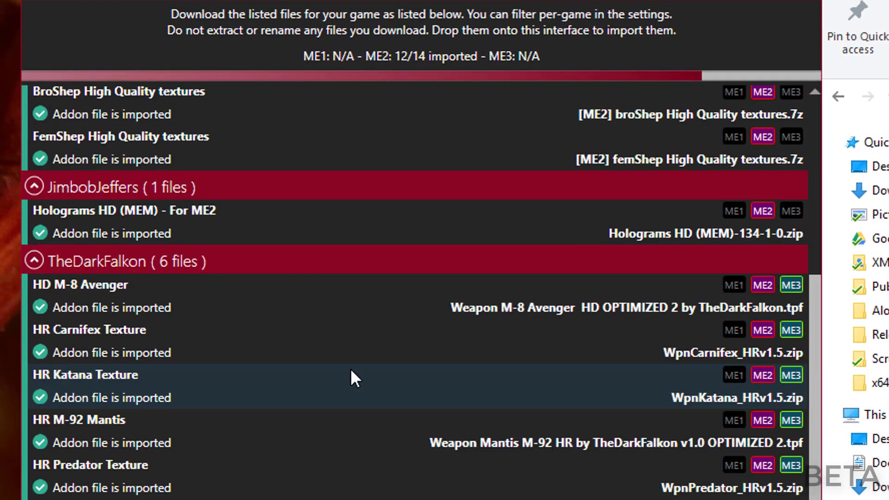
pyautogui.scroll(5, 350, 368)
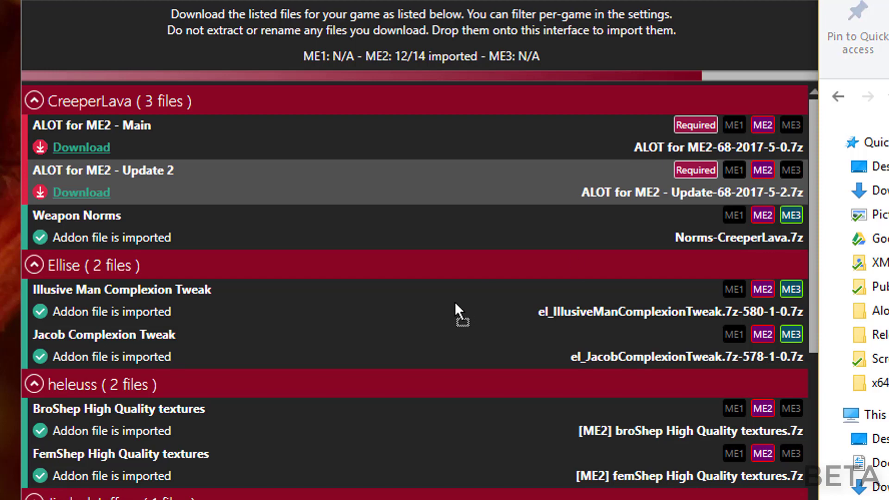
pyautogui.moveTo(455, 302); pyautogui.dragTo(454, 302)
pyautogui.click(581, 303)
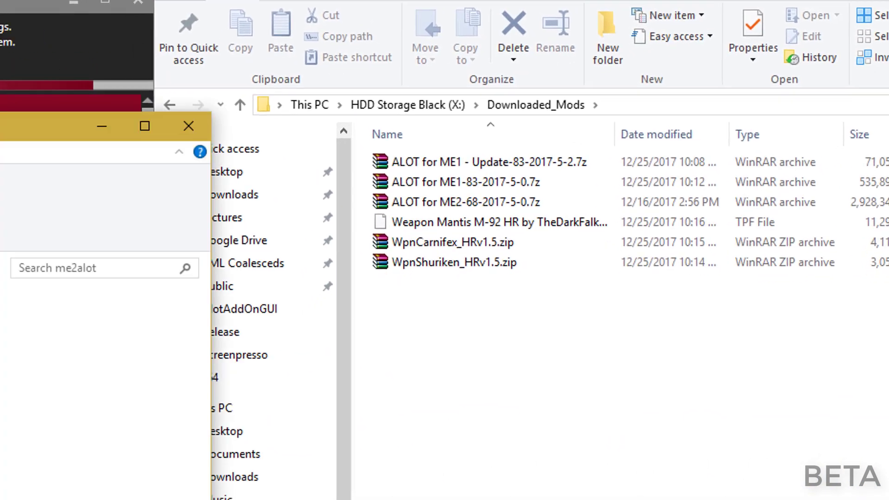
# - Examine the contents of the ALOT for ME2-68-2017-5-0.7z archive, close it, and open the 00_ALOT folder inside me2alot
pyautogui.moveTo(93, 123); pyautogui.dragTo(392, 206)
pyautogui.click(671, 132)
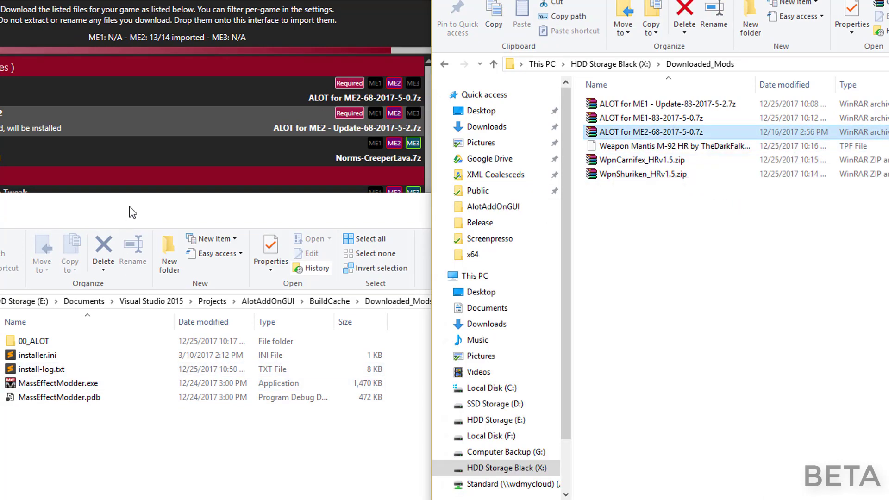
pyautogui.click(102, 434)
pyautogui.click(671, 132)
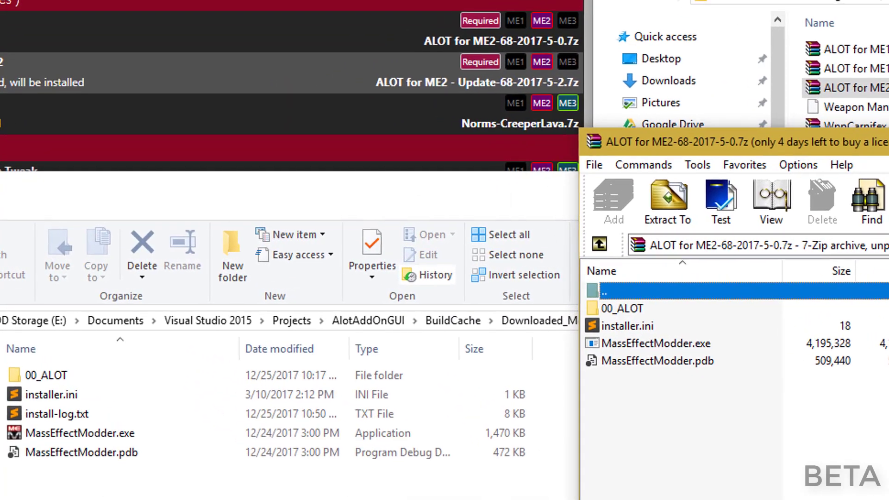
pyautogui.moveTo(779, 151); pyautogui.dragTo(0, 165)
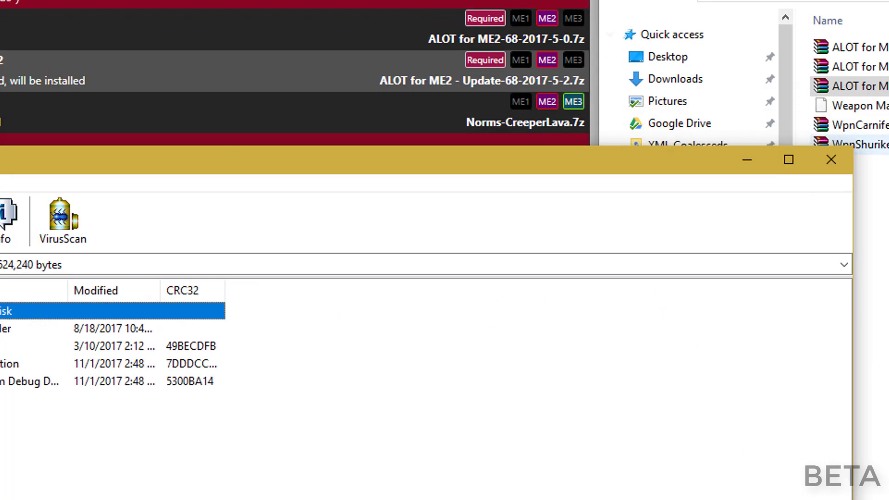
pyautogui.click(835, 159)
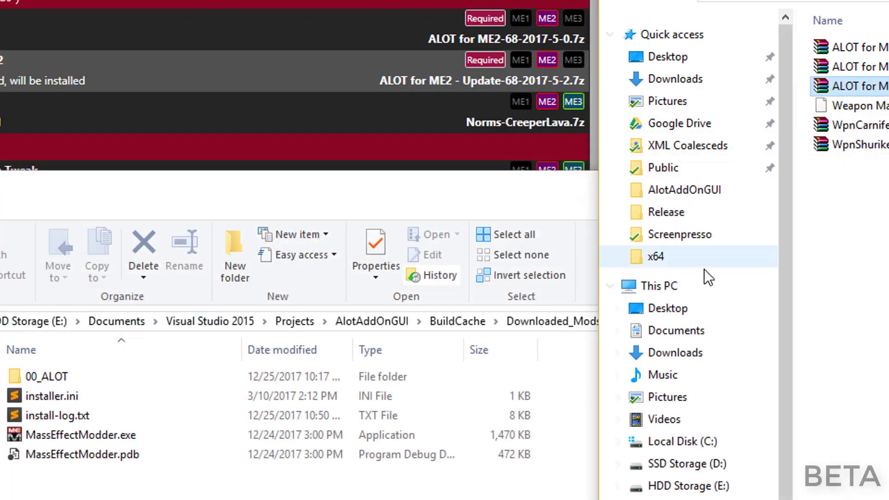
pyautogui.doubleClick(69, 368)
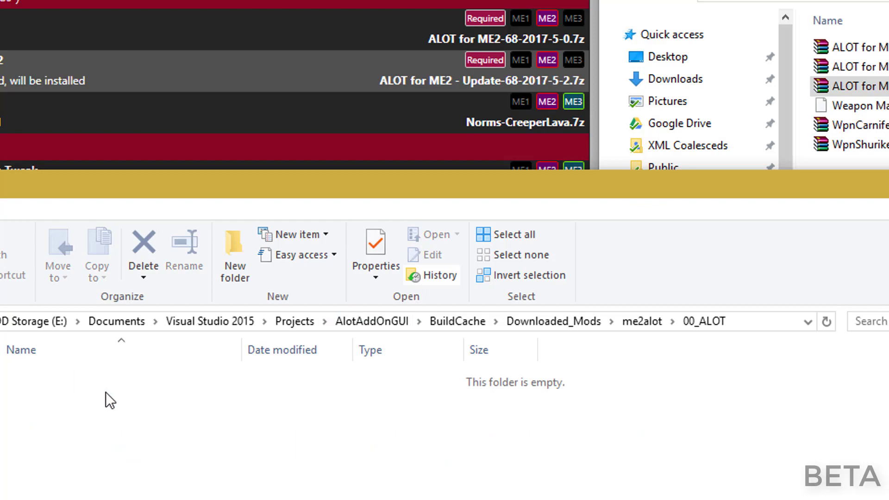
# - Examine the 00_ALOT folder inside the ALOT for ME2-68-2017-5-0.7z archive, then close the archive
pyautogui.doubleClick(852, 86)
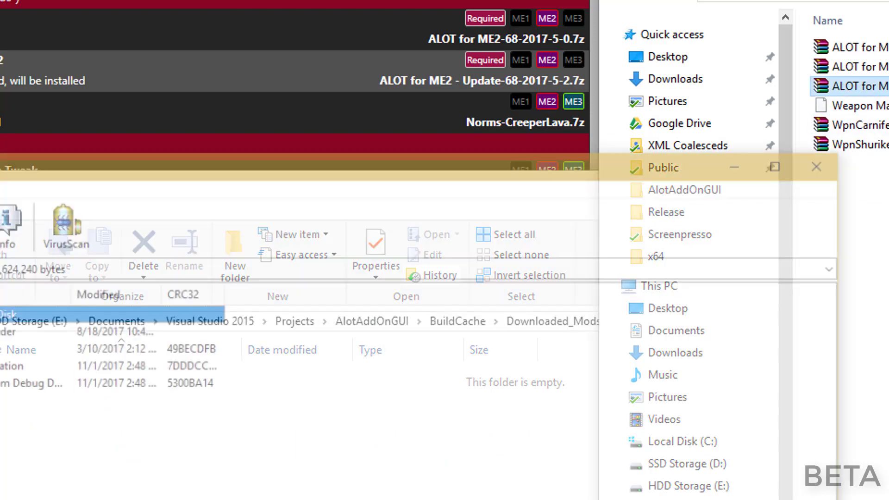
pyautogui.moveTo(355, 162); pyautogui.dragTo(880, 50)
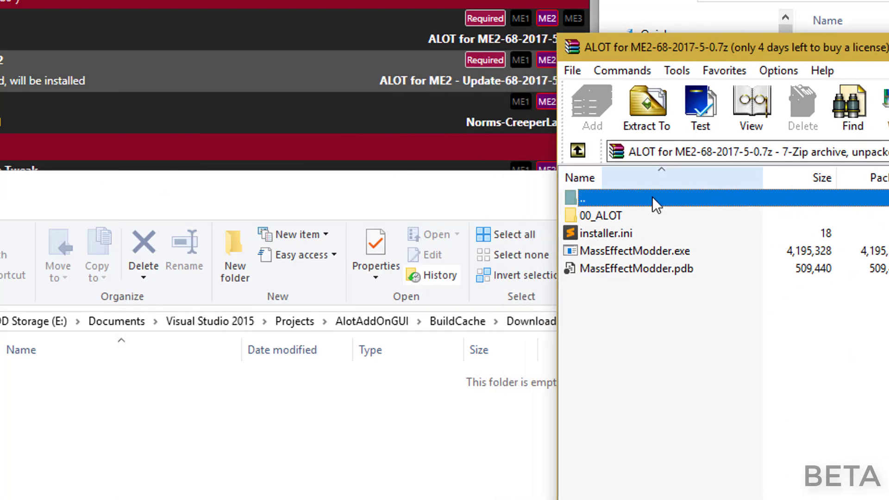
pyautogui.doubleClick(603, 215)
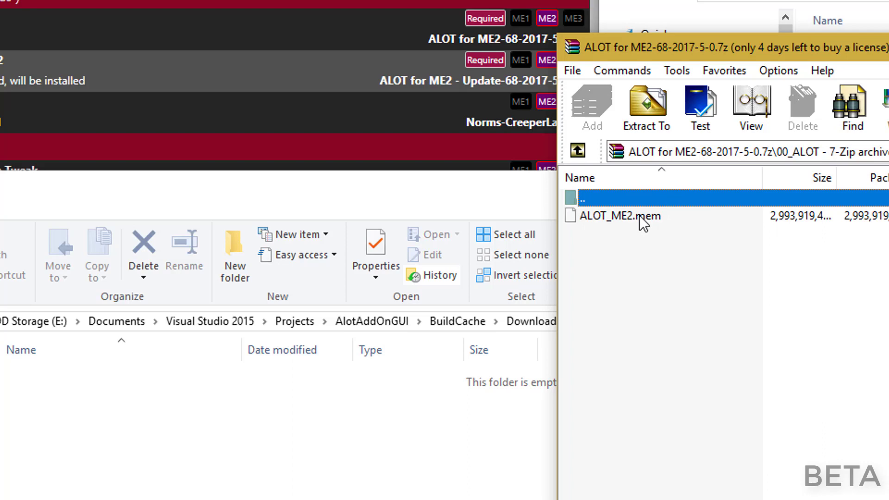
pyautogui.press('Return')
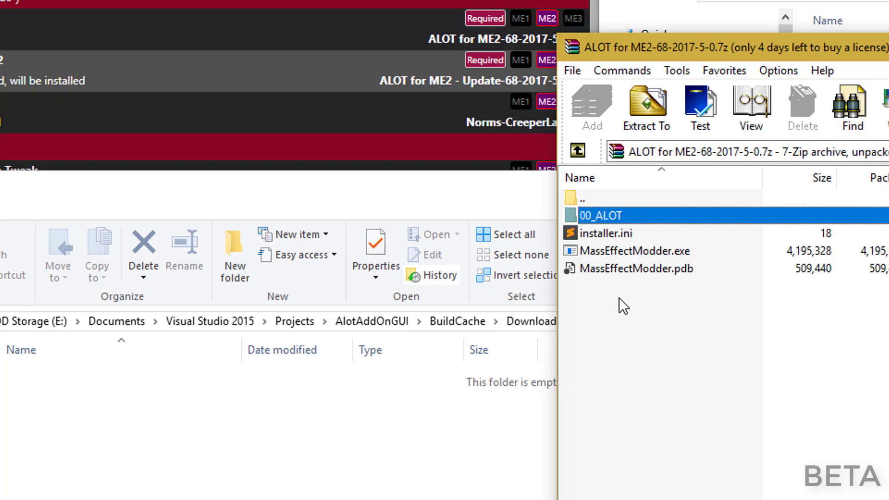
pyautogui.moveTo(694, 47); pyautogui.dragTo(327, 0)
pyautogui.hotkey('alt', 'F4')
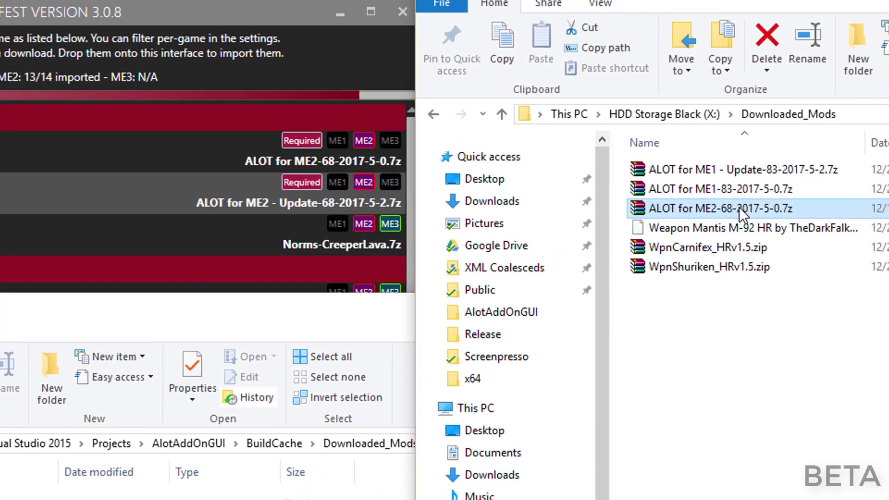
# - Import ALOT for ME2-68-2017-5-0.7z from Downloaded_Mods into ALOT Installer, dismiss the import summary, and check the file list
pyautogui.moveTo(742, 212); pyautogui.dragTo(227, 203)
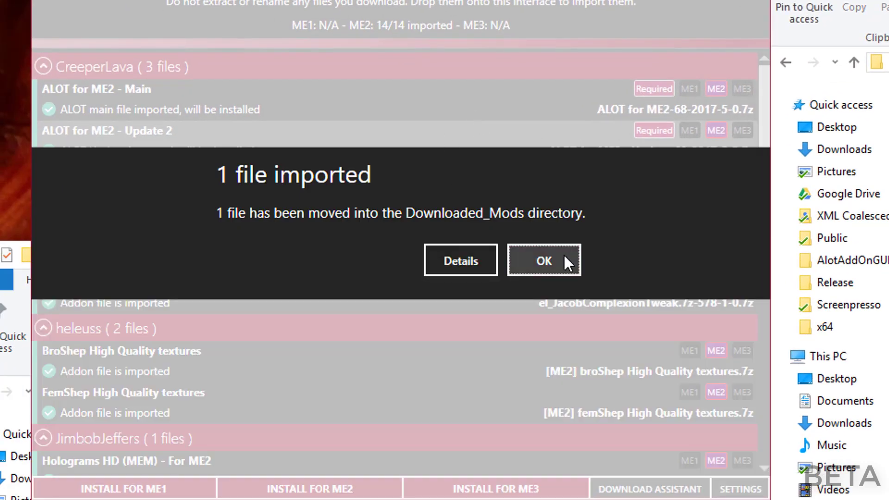
pyautogui.click(570, 203)
pyautogui.scroll(-6, 387, 189)
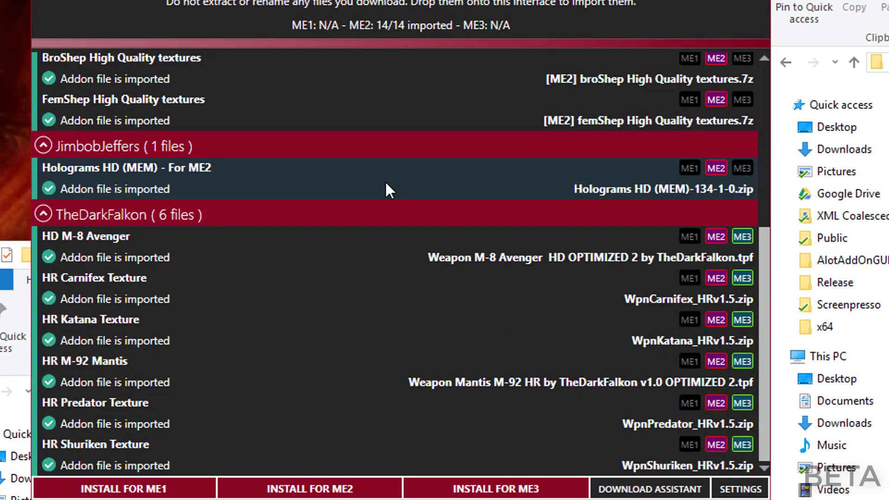
pyautogui.scroll(6, 476, 292)
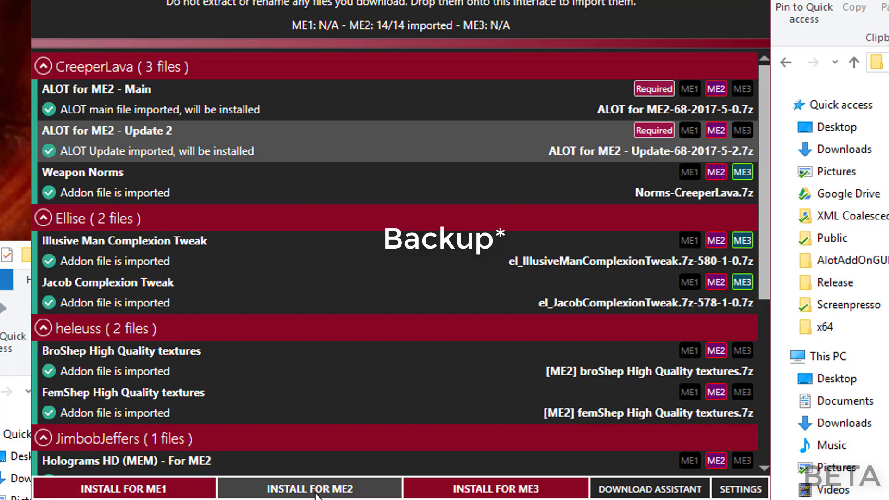
# - Build the ALOT Addon for Mass Effect 2 and install the textures immediately once the build is ready
pyautogui.click(316, 491)
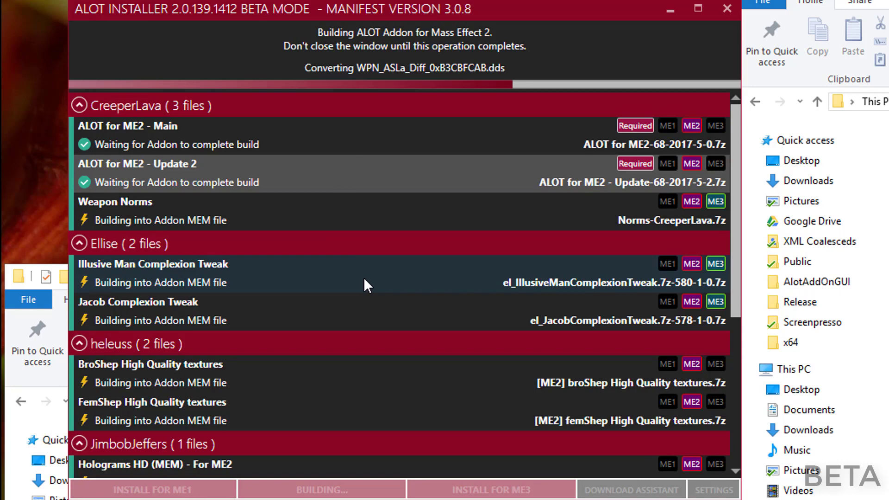
pyautogui.scroll(-5, 363, 277)
pyautogui.scroll(3, 363, 276)
pyautogui.scroll(2, 363, 277)
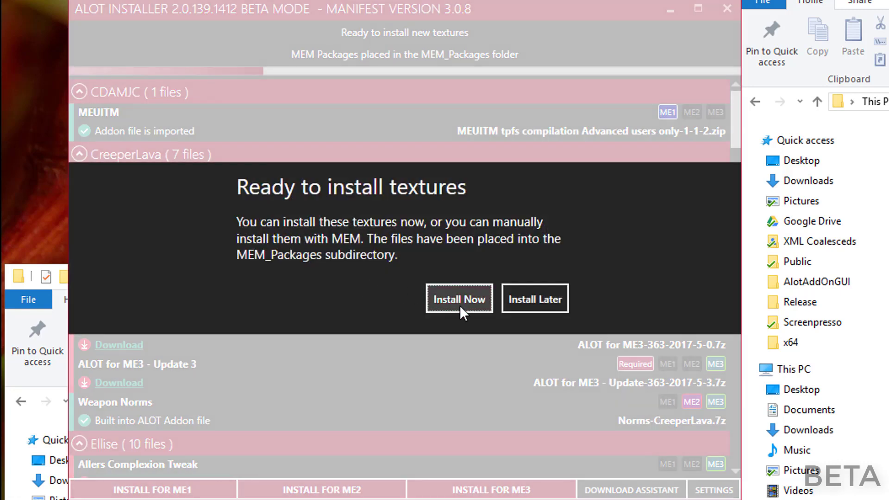
pyautogui.click(460, 305)
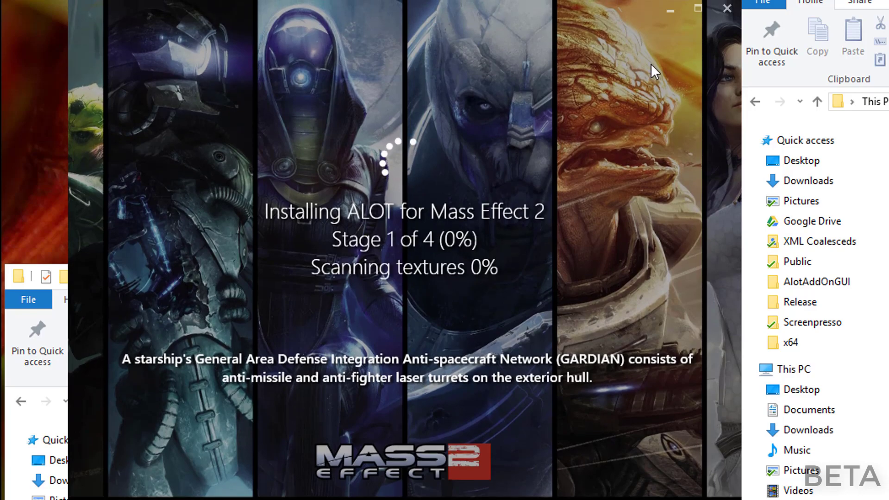
pyautogui.click(688, 6)
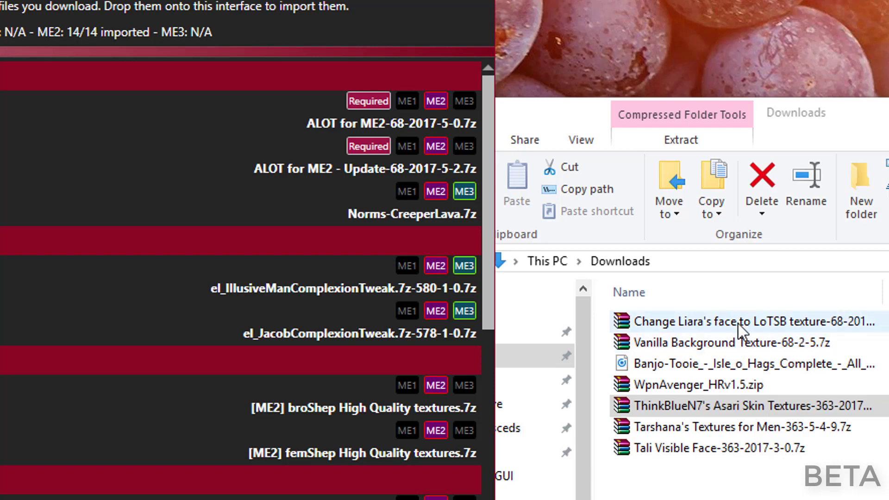
# - Import the Change Liara's face, Vanilla Background Texture and ThinkBlueN7's Asari Skin Textures archives from Downloads as user files for Mass Effect 2
pyautogui.click(739, 321)
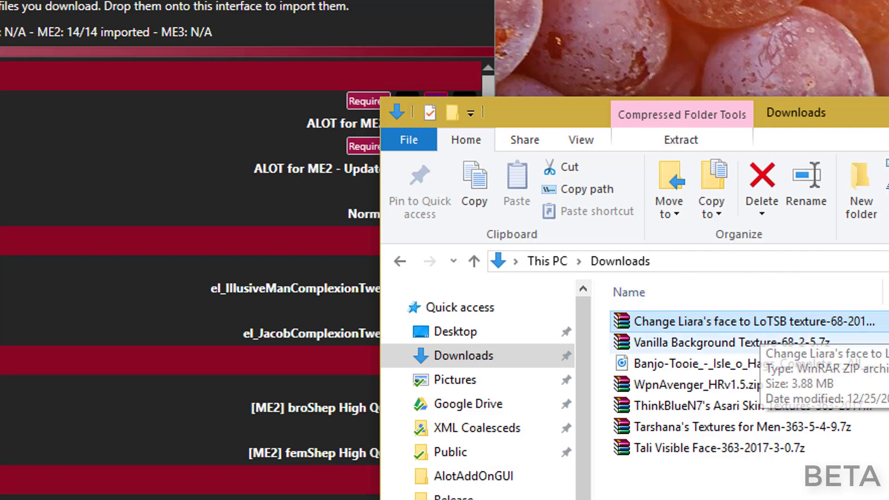
pyautogui.click(866, 346)
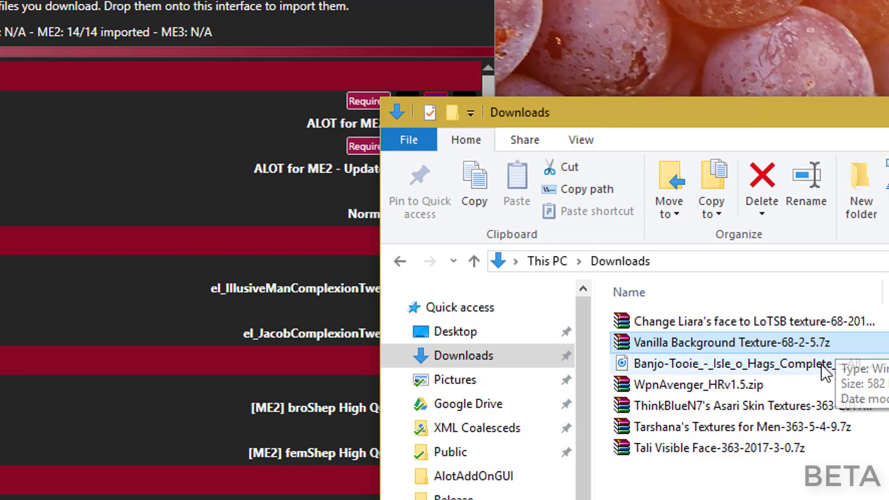
pyautogui.keyDown('ctrl'); pyautogui.click(752, 408); pyautogui.keyUp('ctrl')
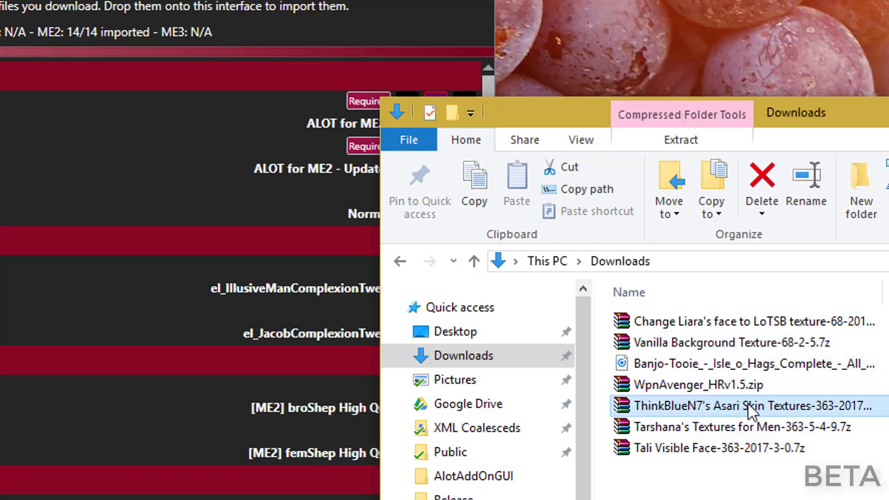
pyautogui.keyDown('ctrl'); pyautogui.click(675, 318); pyautogui.keyUp('ctrl')
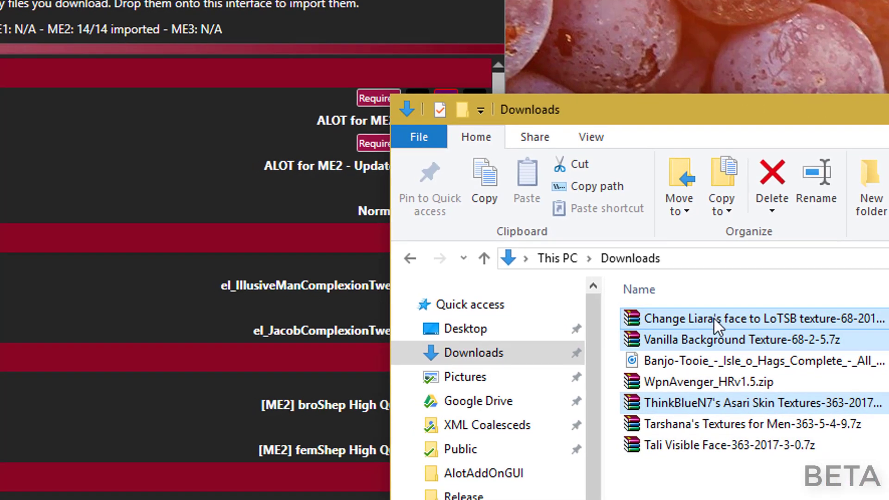
pyautogui.moveTo(716, 318); pyautogui.dragTo(160, 333)
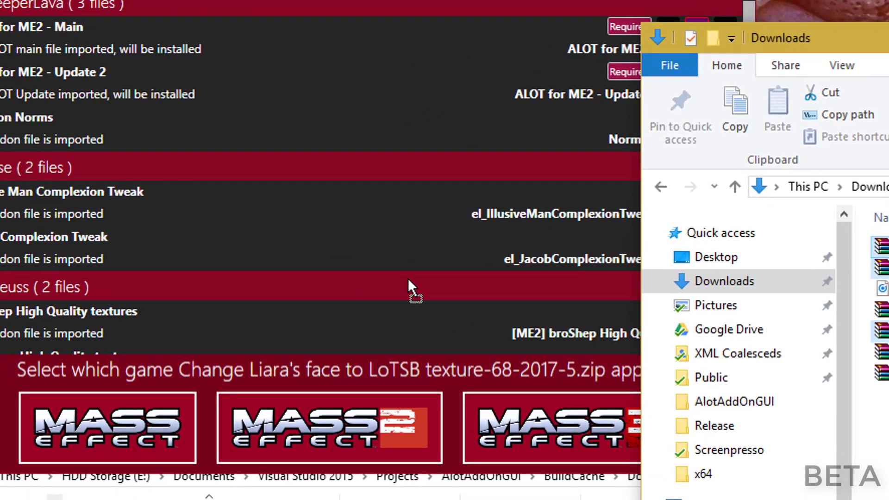
pyautogui.click(374, 426)
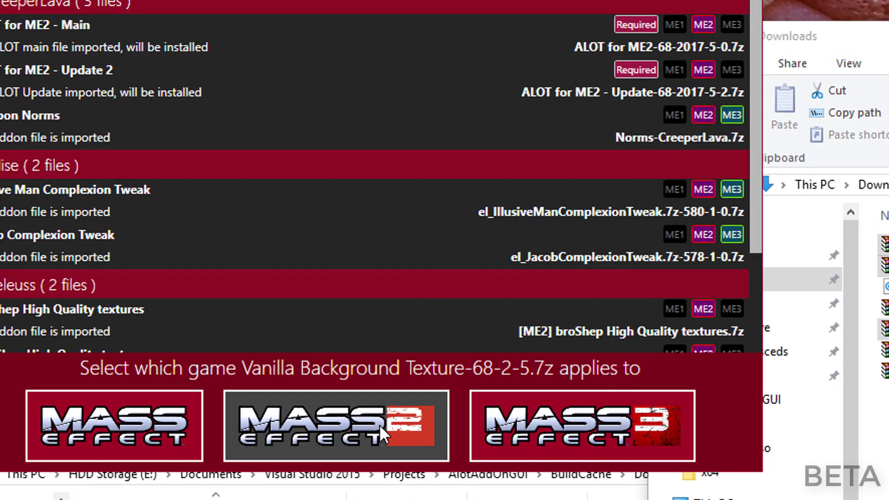
pyautogui.click(379, 424)
pyautogui.click(380, 424)
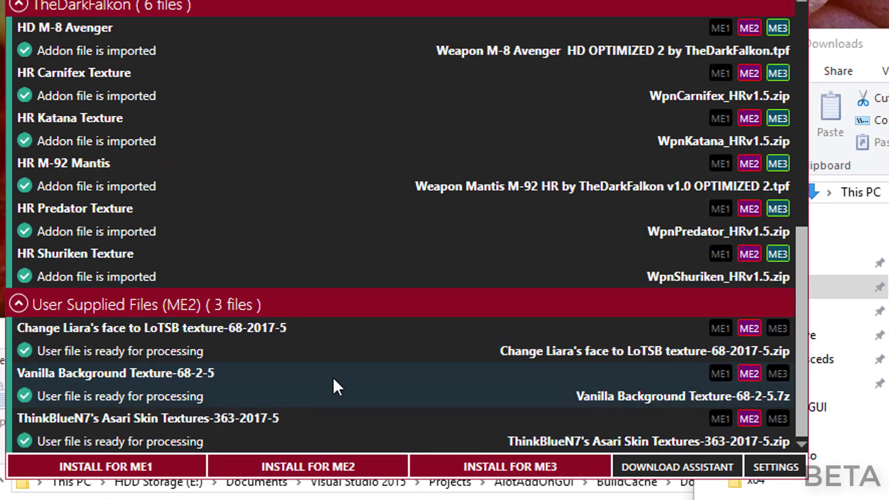
# - Review the full Mass Effect 2 file list, including the User Supplied Files section, and return to the Downloads folder
pyautogui.scroll(8, 334, 377)
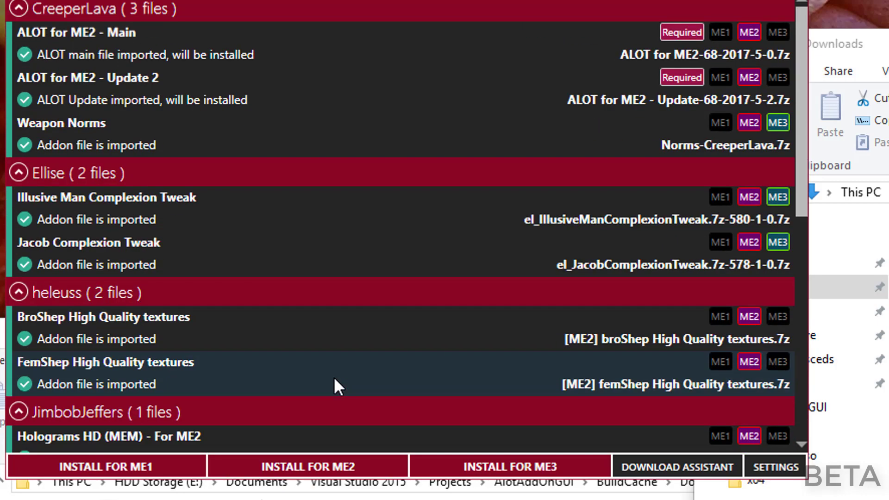
pyautogui.scroll(-10, 334, 377)
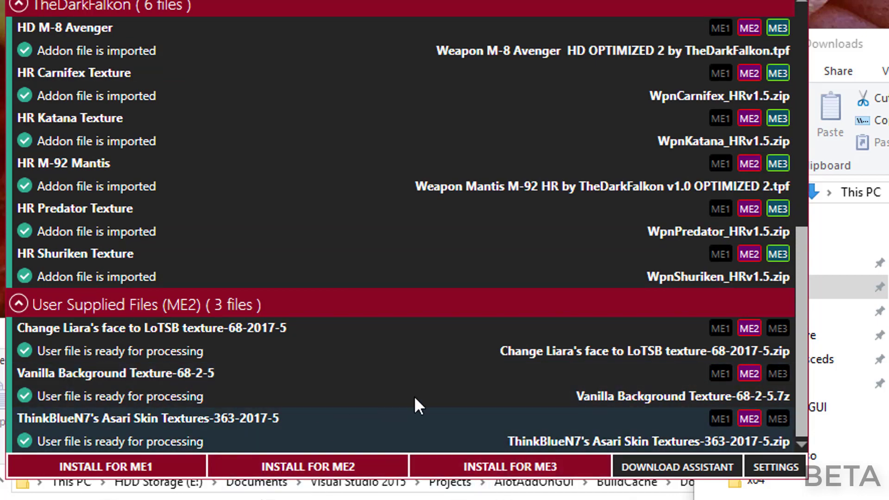
pyautogui.scroll(3, 380, 288)
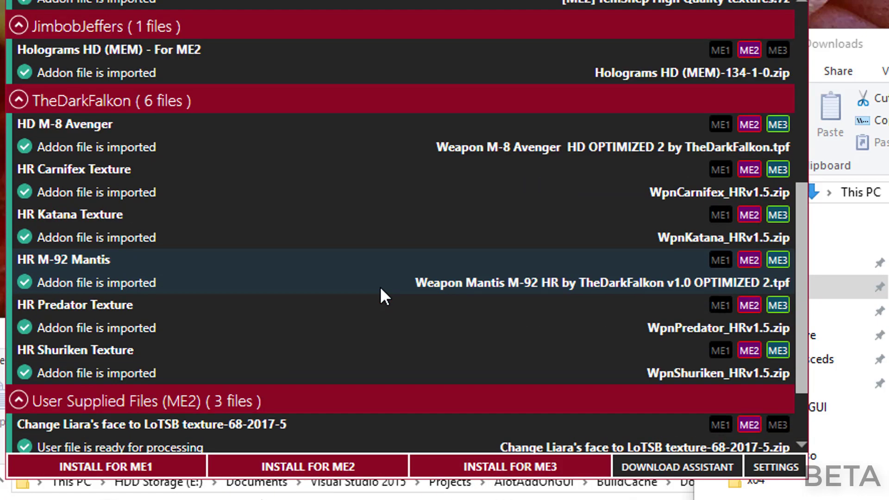
pyautogui.scroll(-3, 380, 288)
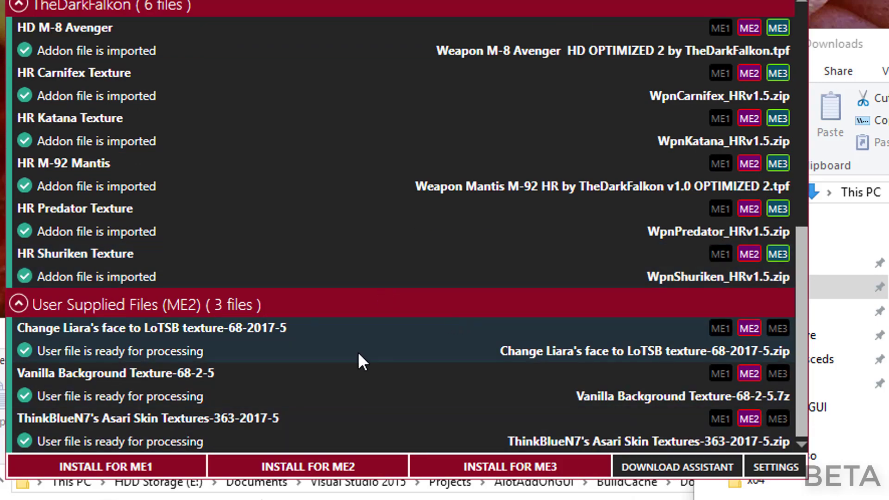
pyautogui.hotkey('alt', 'Tab')
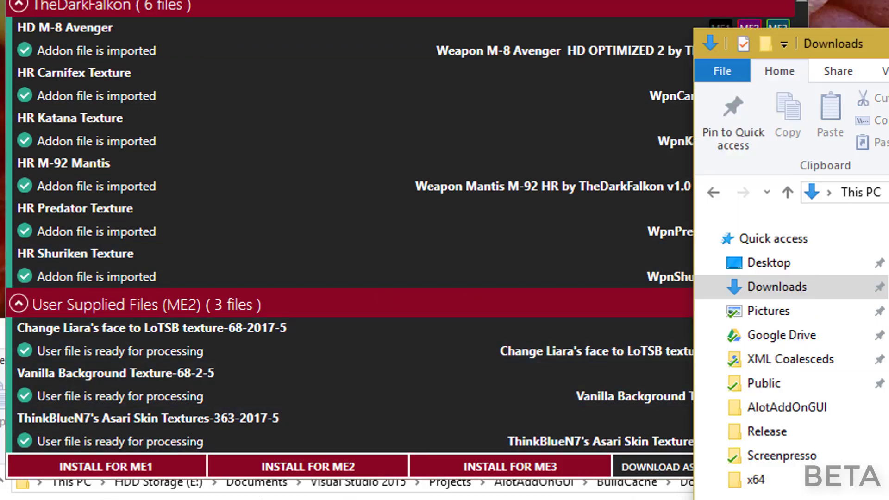